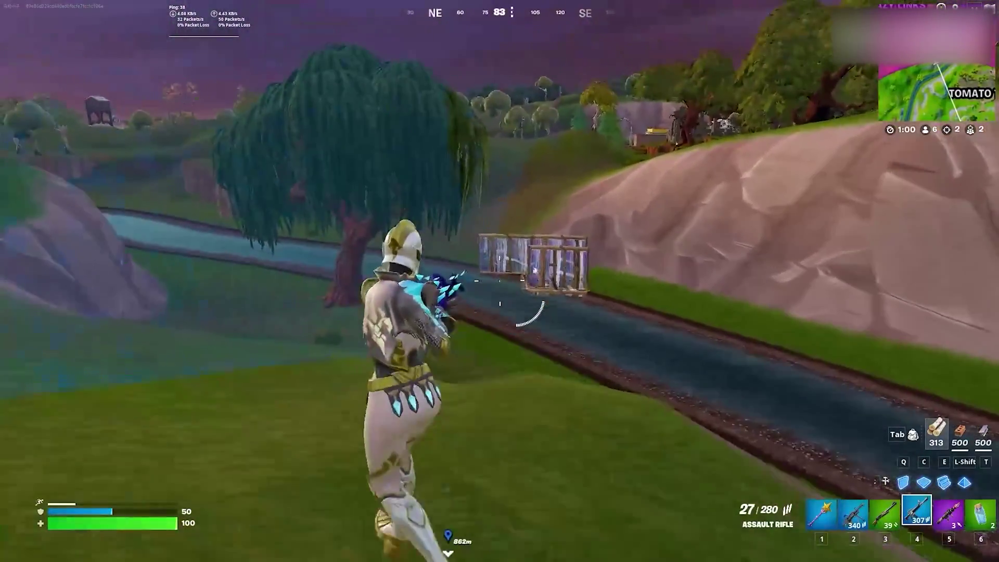
Step: Fight in the Fortnite match, firing the rocket launcher (5) and assault rifle (4)
{"action": "key", "text": "5"}
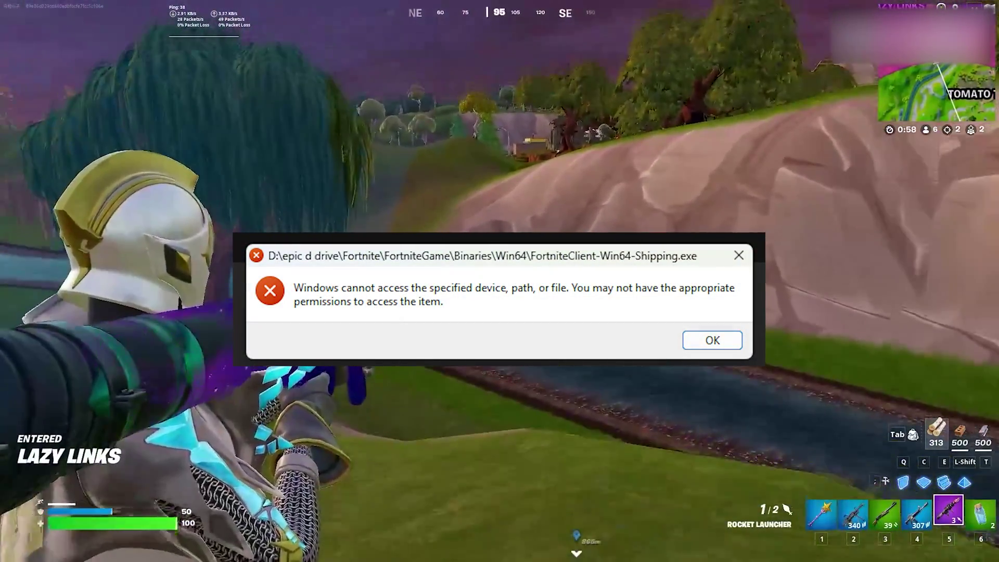
{"action": "left_click", "coordinate": [500, 281]}
{"action": "key", "text": "4"}
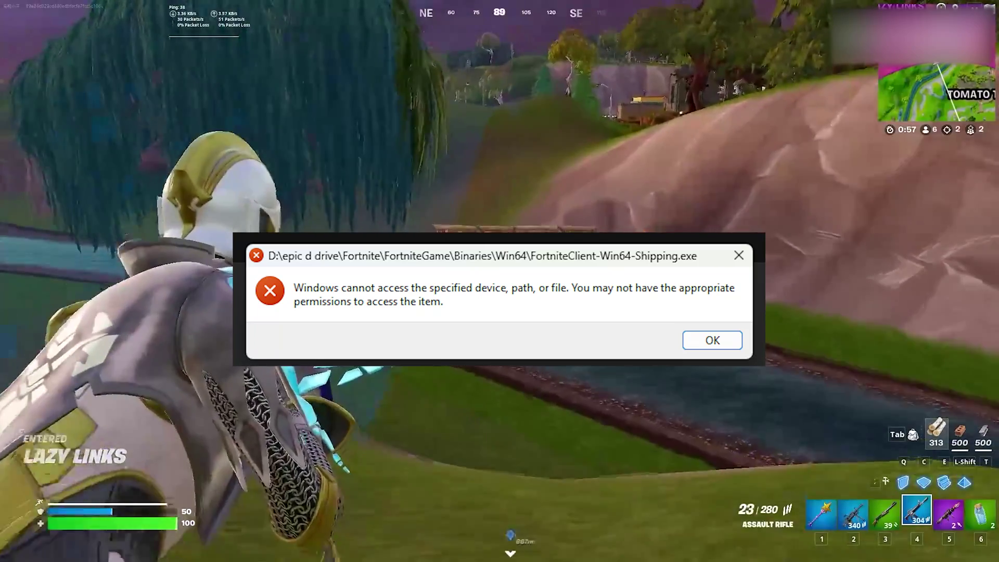
{"action": "left_click_drag", "start_coordinate": [500, 282], "coordinate": [500, 281]}
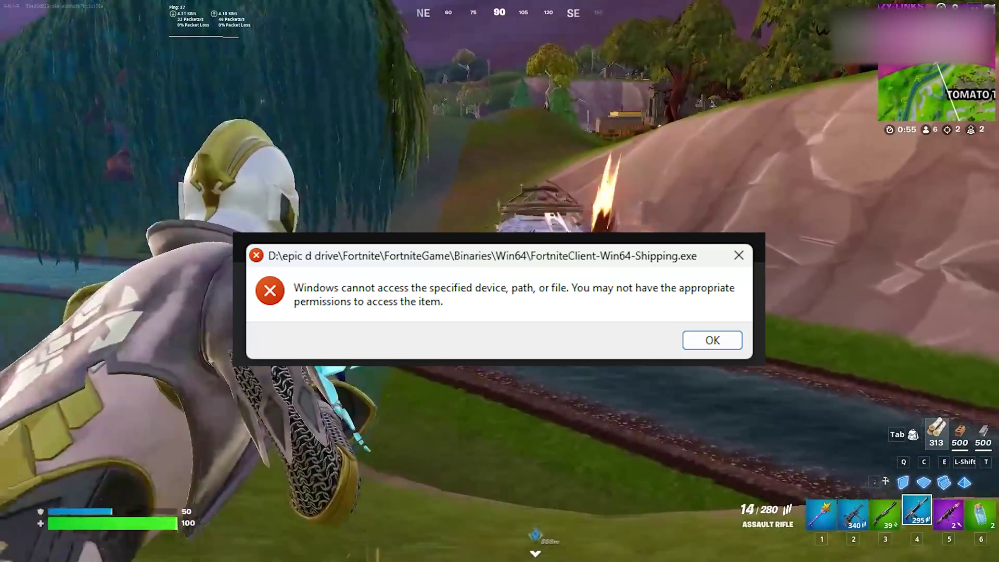
{"action": "key", "text": "5"}
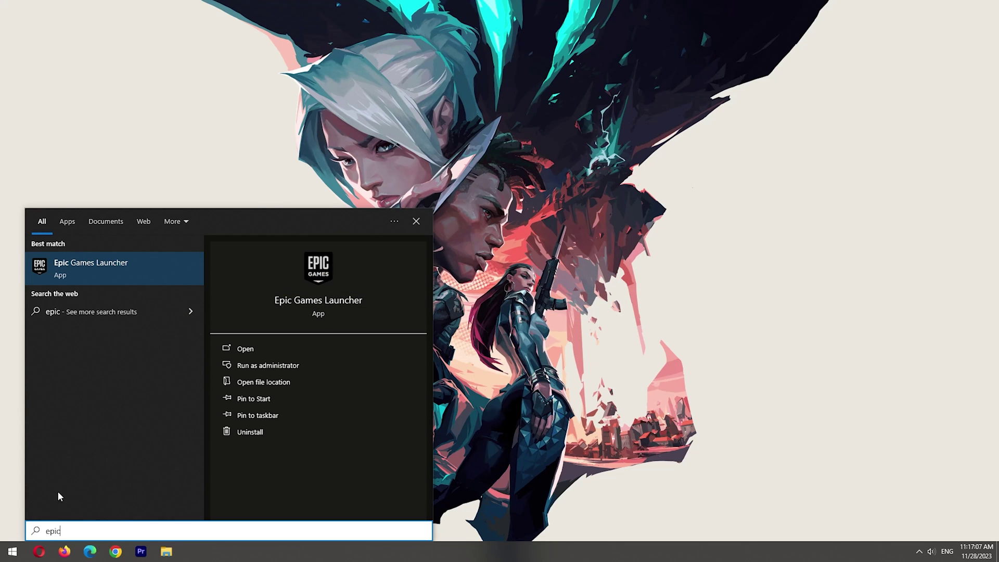
Step: Go from the Epic Games Launcher shortcut to the folder holding EpicGamesLauncher.exe
{"action": "left_click", "coordinate": [264, 382]}
{"action": "left_click", "coordinate": [419, 275]}
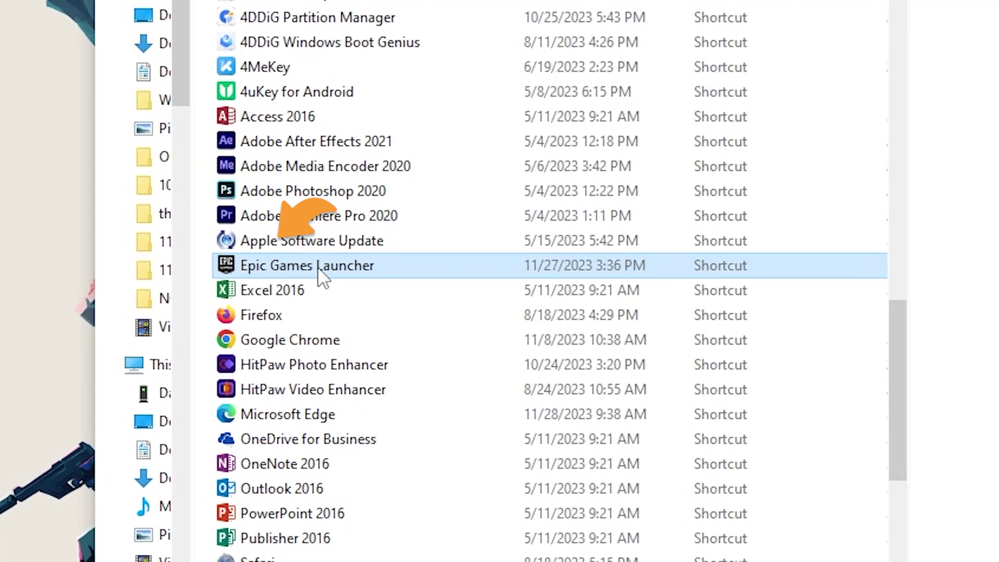
{"action": "right_click", "coordinate": [317, 266]}
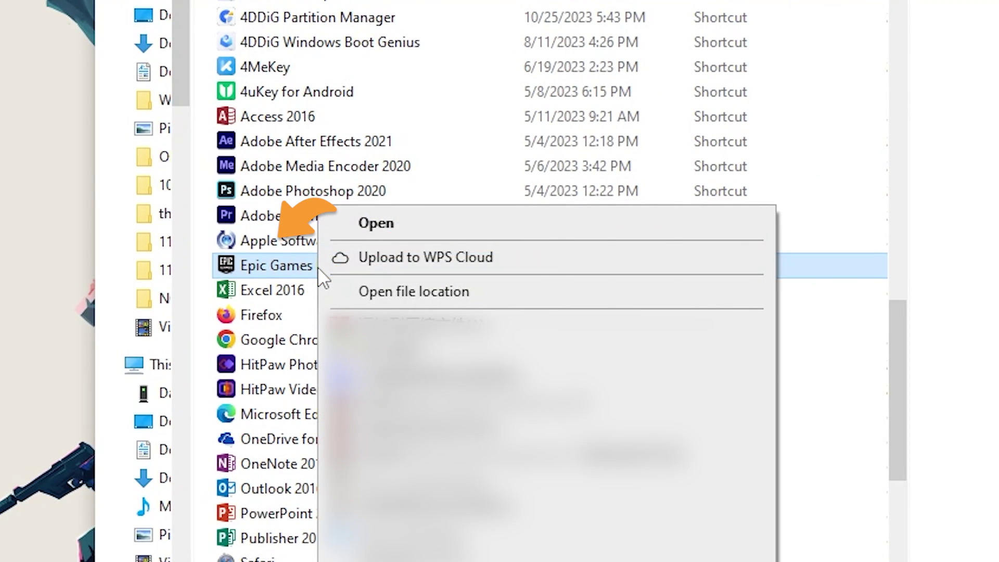
{"action": "left_click", "coordinate": [413, 291]}
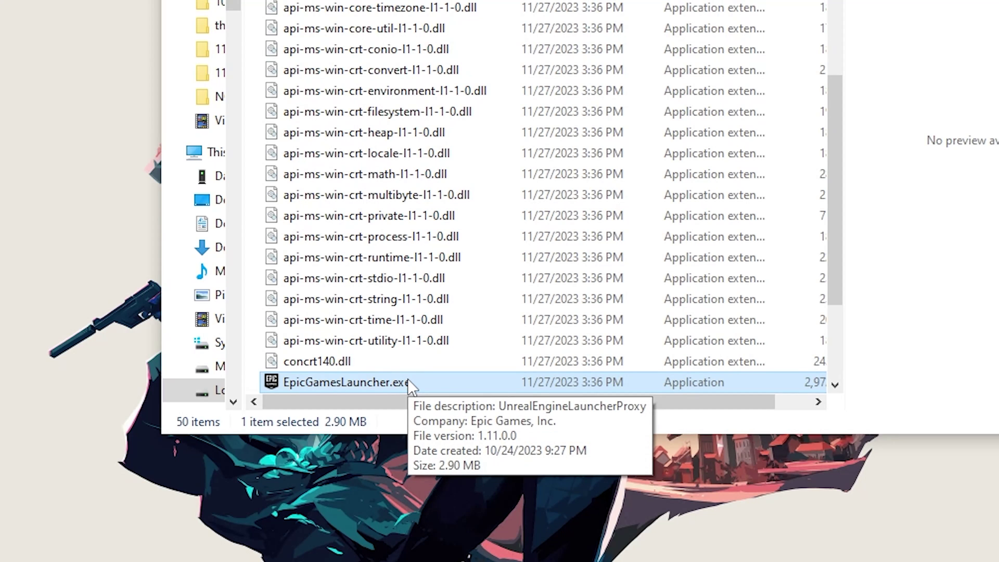
Step: Set EpicGamesLauncher.exe to always run as administrator and save
{"action": "right_click", "coordinate": [429, 380]}
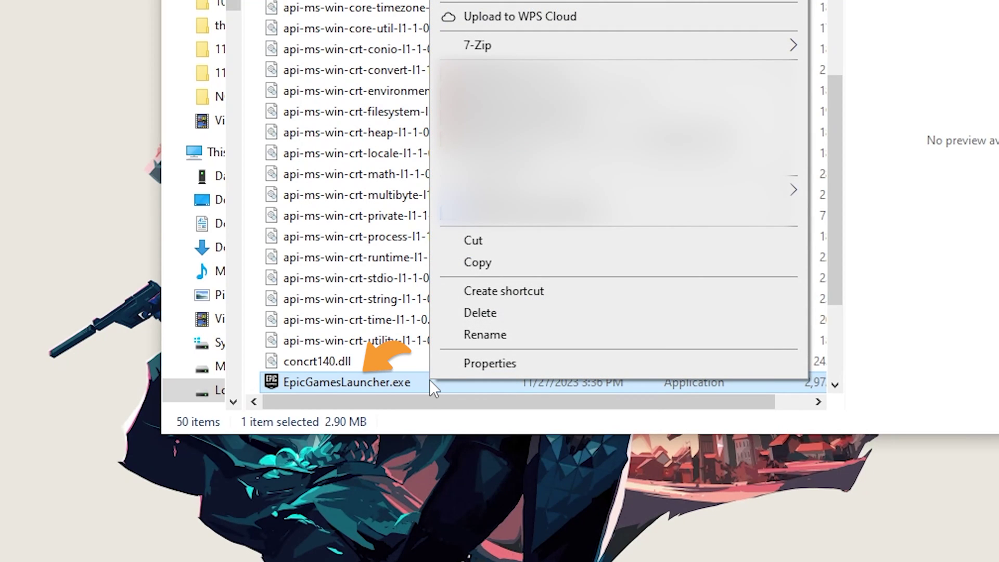
{"action": "left_click", "coordinate": [490, 363]}
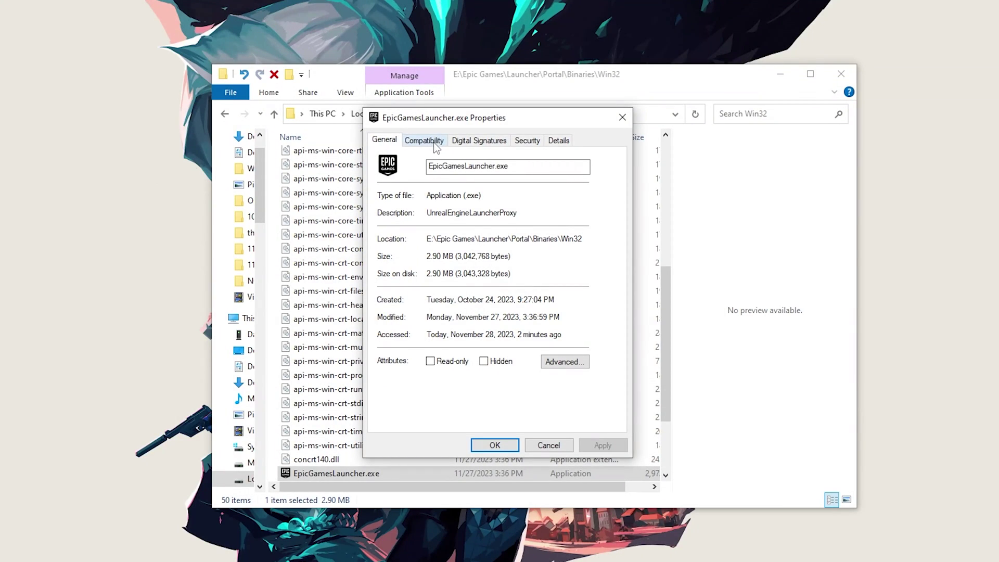
{"action": "left_click", "coordinate": [427, 143]}
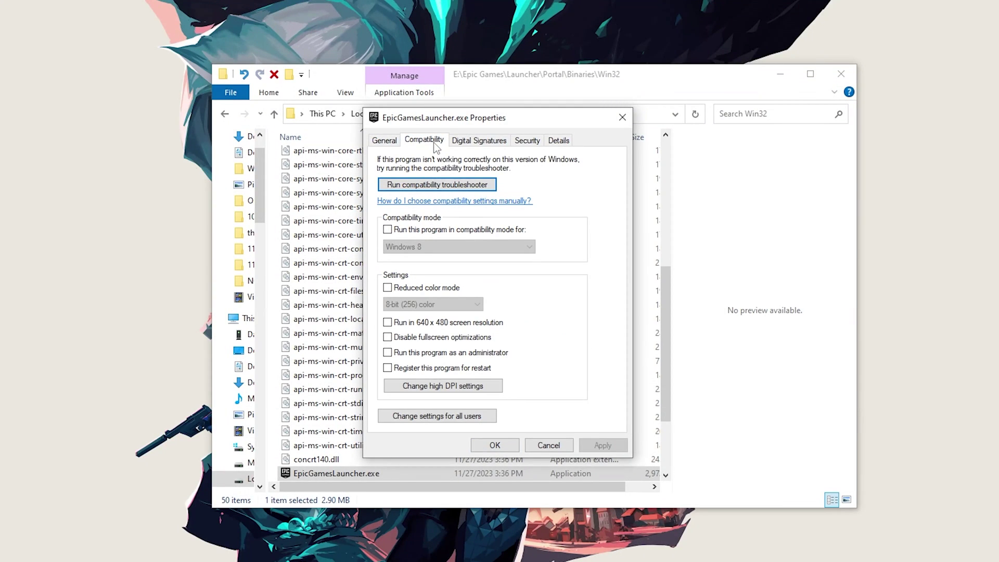
{"action": "left_click", "coordinate": [387, 352]}
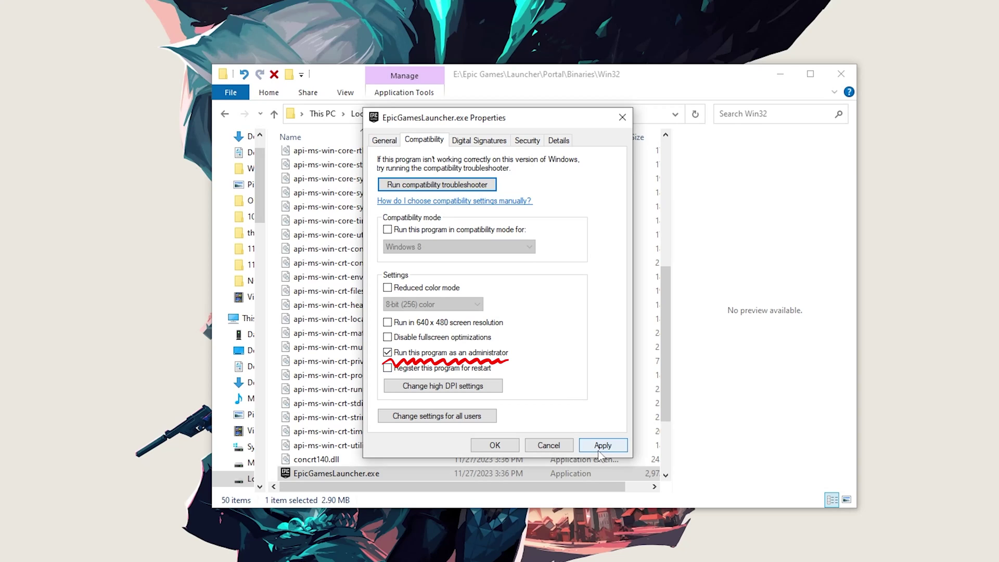
{"action": "left_click", "coordinate": [495, 445]}
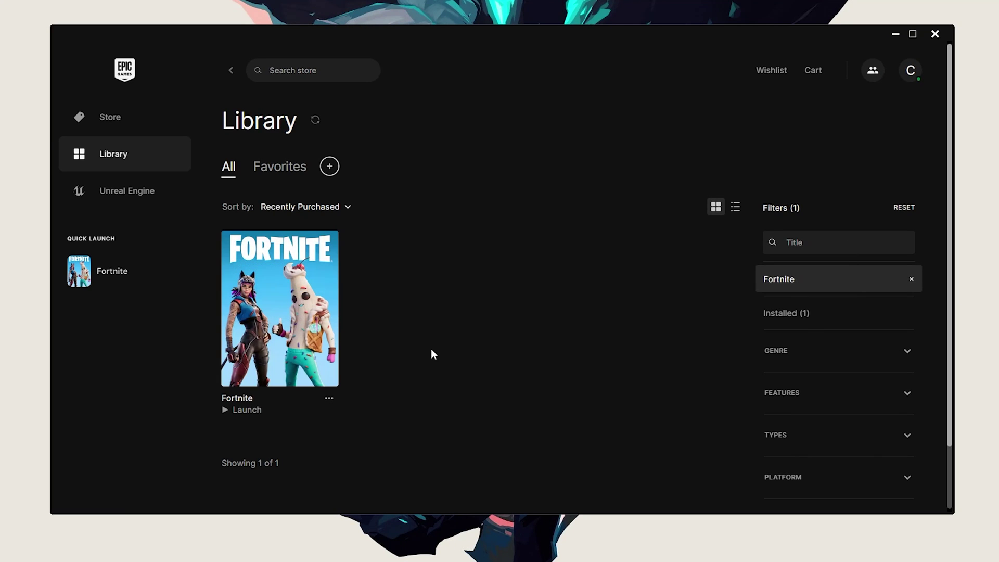
Step: Open Fortnite's install location from Manage and browse to FortniteGame\Binaries\Win64
{"action": "left_click", "coordinate": [329, 398]}
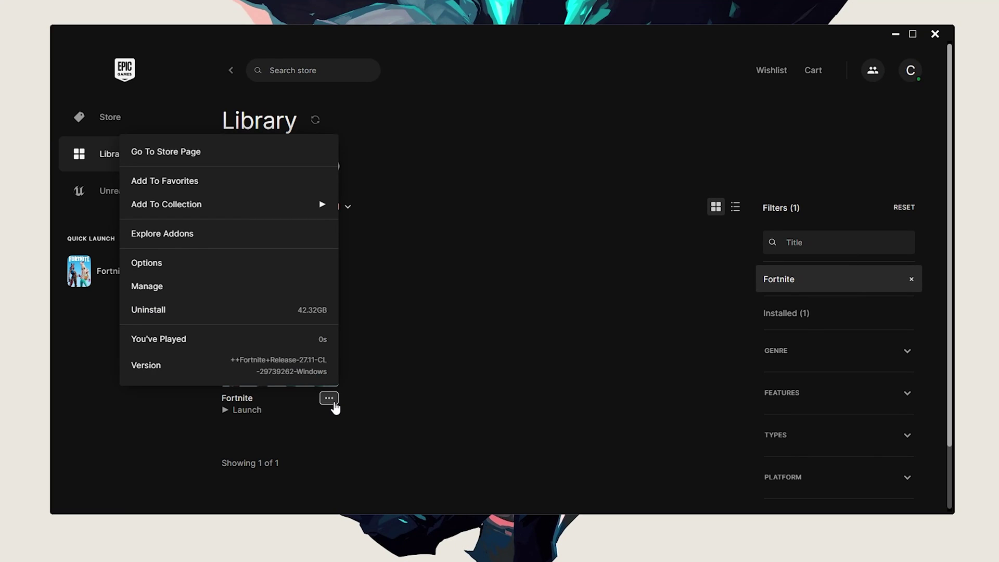
{"action": "left_click", "coordinate": [194, 287]}
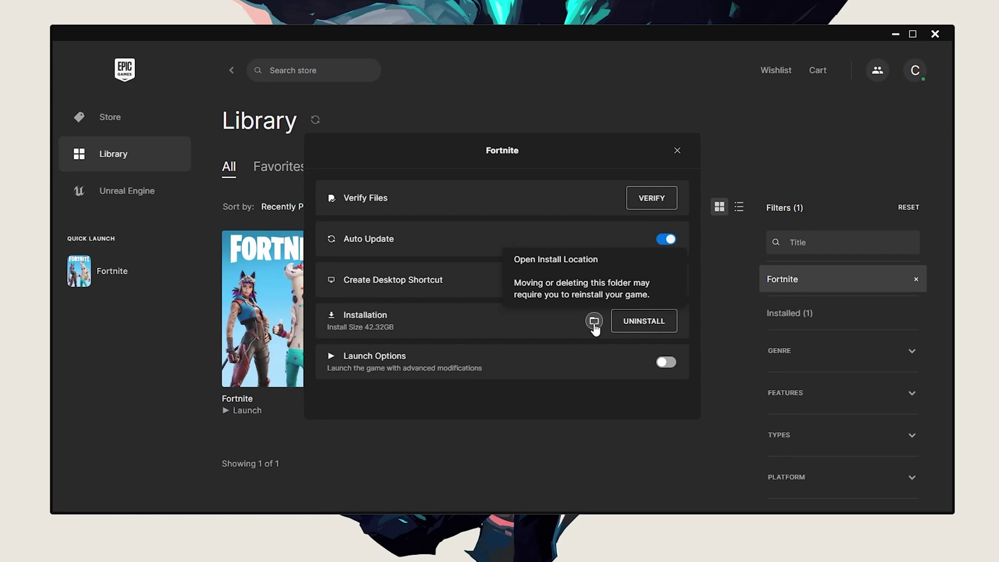
{"action": "left_click", "coordinate": [595, 322]}
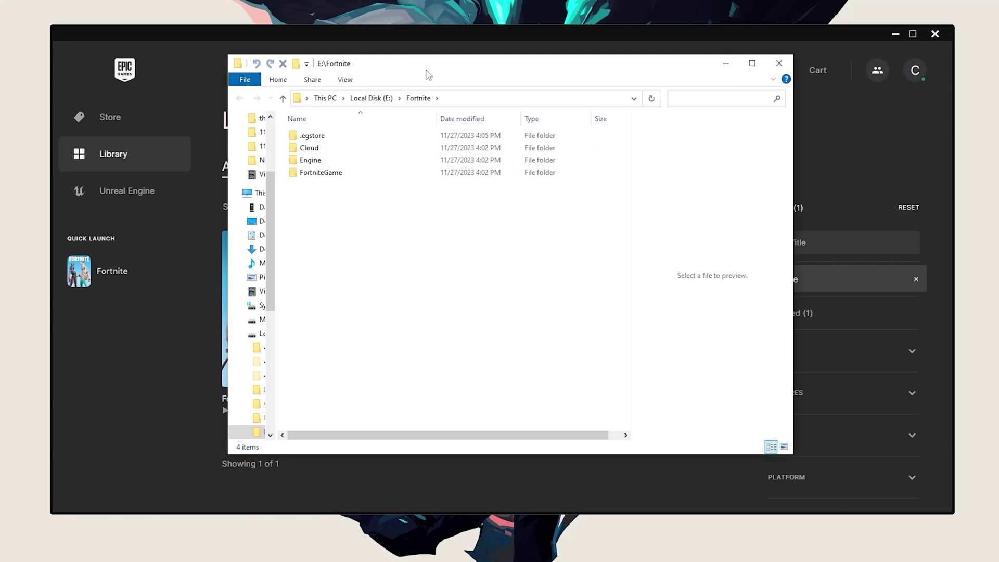
{"action": "double_click", "coordinate": [330, 174]}
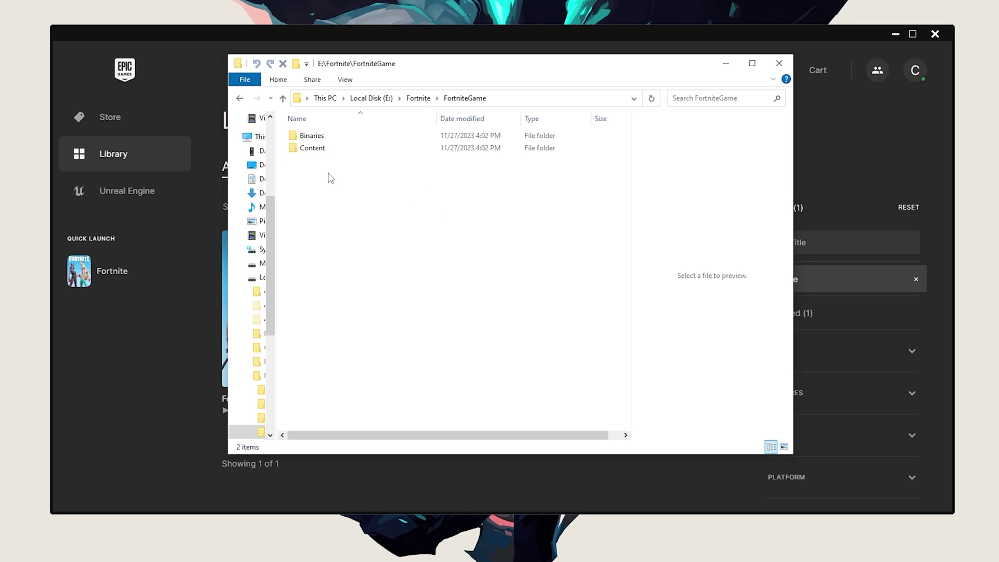
{"action": "double_click", "coordinate": [316, 137]}
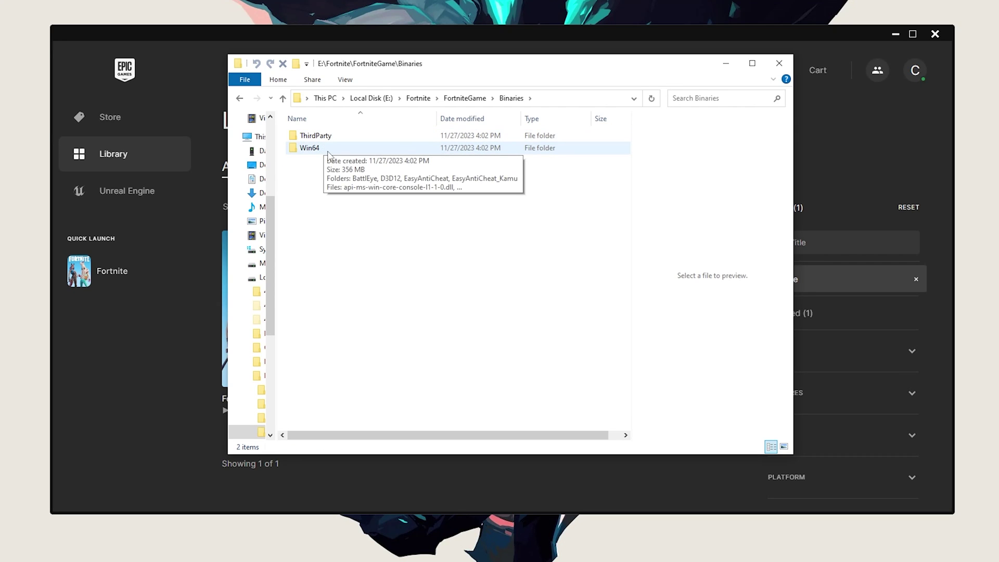
{"action": "double_click", "coordinate": [328, 148]}
{"action": "scroll", "coordinate": [336, 257], "scroll_direction": "down", "scroll_amount": 10}
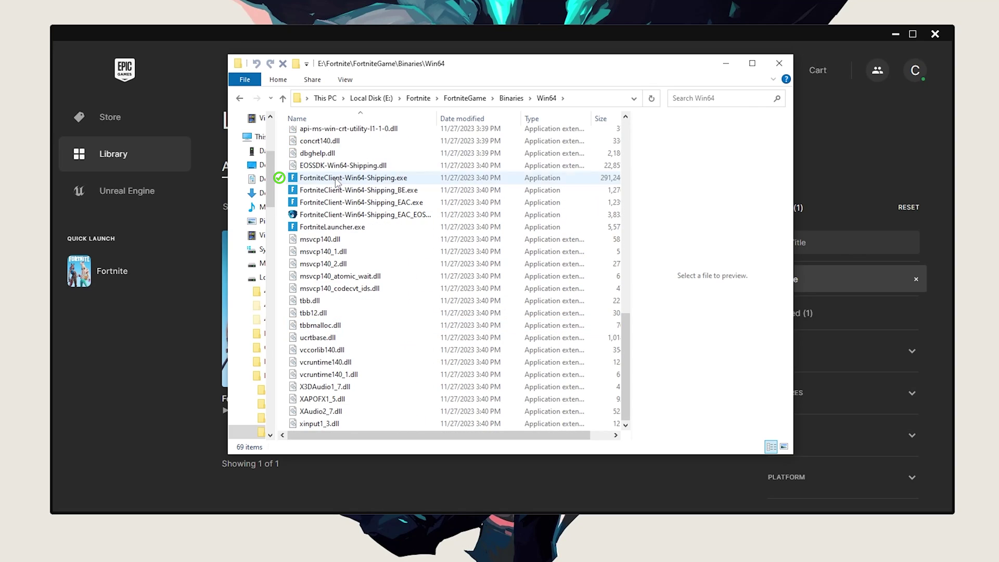
Step: Select FortniteClient-Win64-Shipping, its _BE and _EAC versions, and FortniteLauncher.exe
{"action": "left_click", "coordinate": [353, 178]}
{"action": "left_click", "coordinate": [359, 190], "text": "ctrl"}
{"action": "left_click", "coordinate": [361, 202], "text": "ctrl"}
{"action": "left_click", "coordinate": [332, 227], "text": "ctrl"}
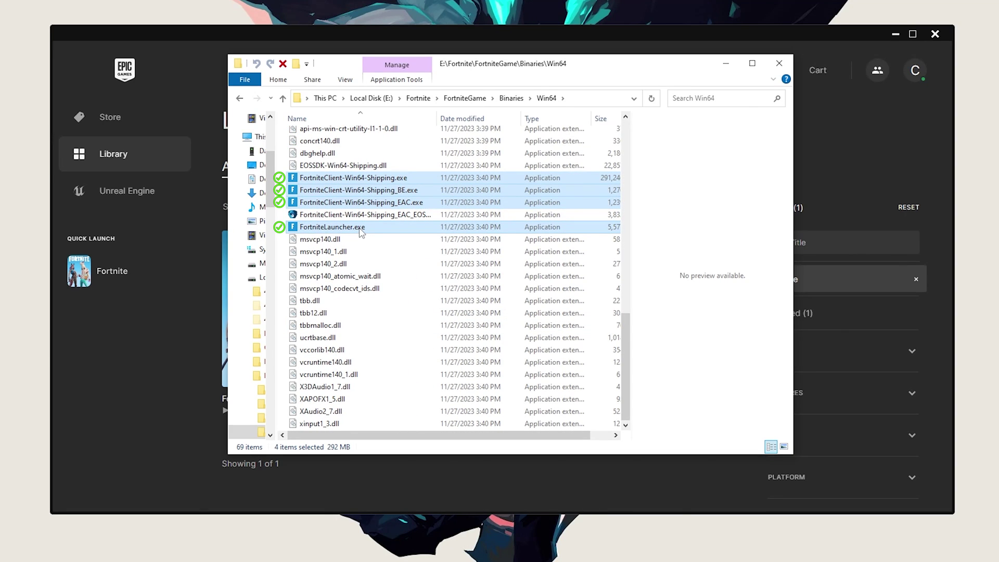
Step: In FortniteLauncher.exe's Compatibility properties, enable Windows 8 compatibility mode and save
{"action": "left_click", "coordinate": [351, 228]}
{"action": "right_click", "coordinate": [351, 227]}
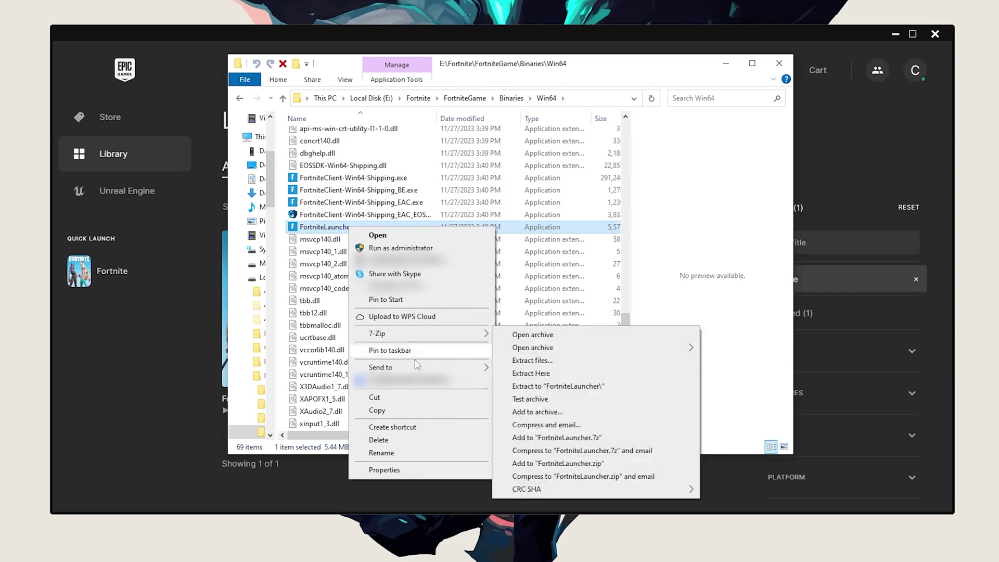
{"action": "left_click", "coordinate": [384, 470]}
{"action": "left_click", "coordinate": [421, 116]}
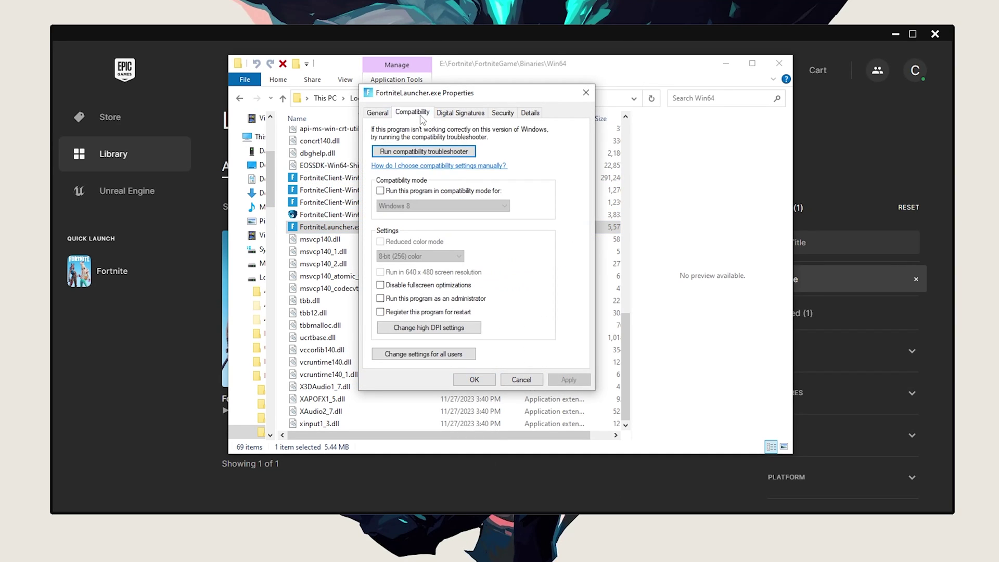
{"action": "left_click", "coordinate": [380, 191]}
{"action": "left_click", "coordinate": [443, 205]}
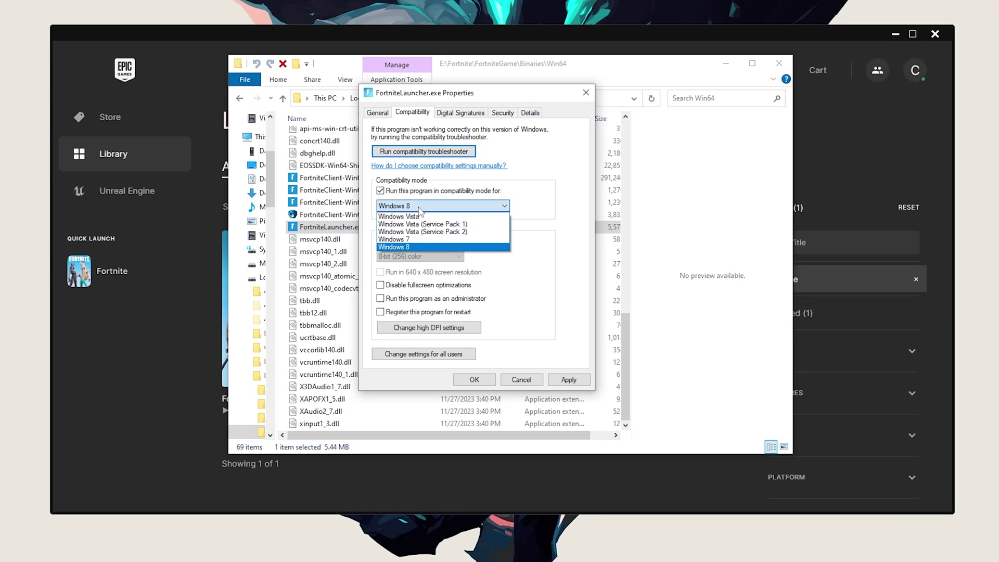
{"action": "left_click", "coordinate": [419, 246]}
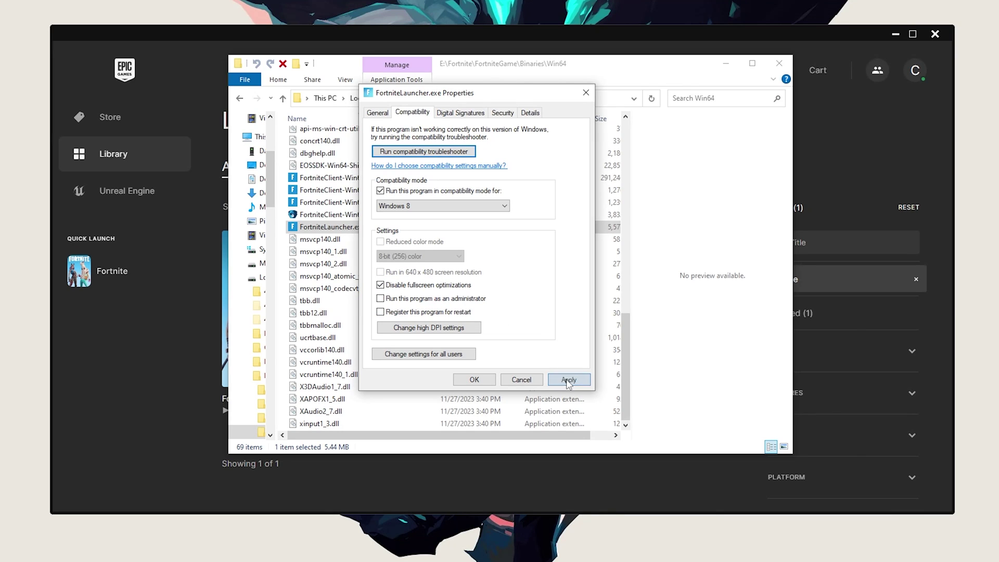
{"action": "left_click", "coordinate": [474, 380]}
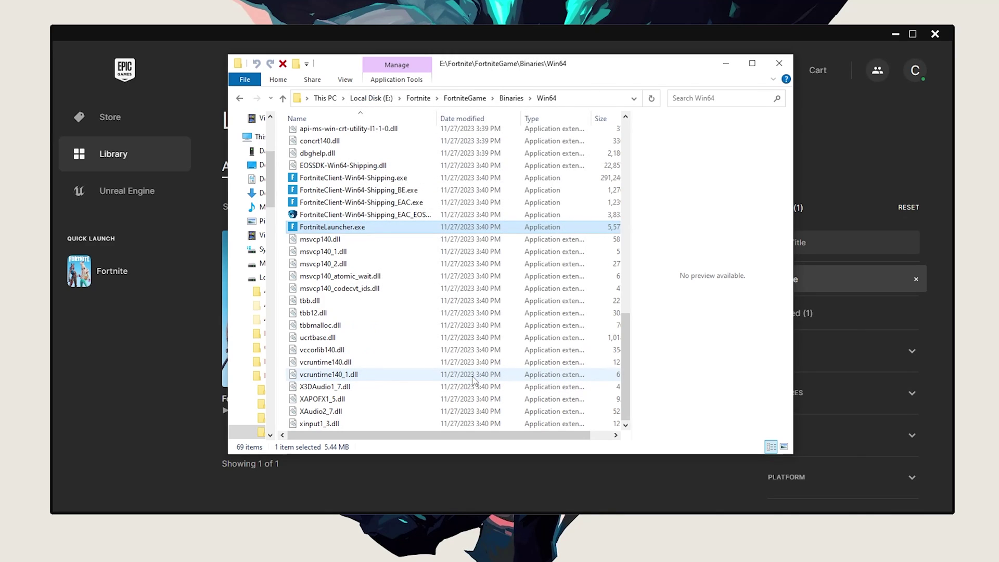
Step: Set FortniteClient-Win64-Shipping.exe to Windows 8 compatibility mode and apply
{"action": "right_click", "coordinate": [363, 179]}
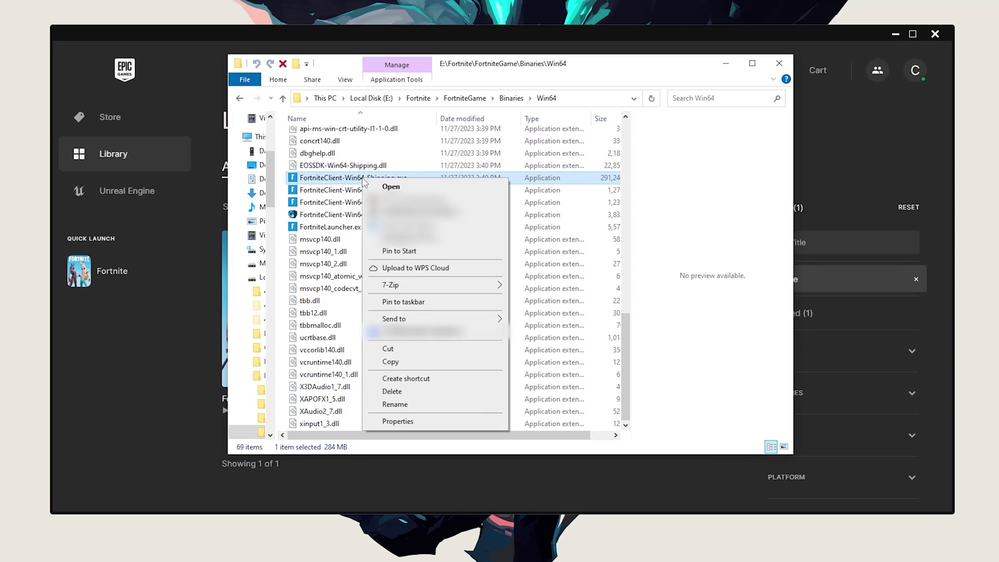
{"action": "left_click", "coordinate": [397, 422]}
{"action": "left_click", "coordinate": [420, 207]}
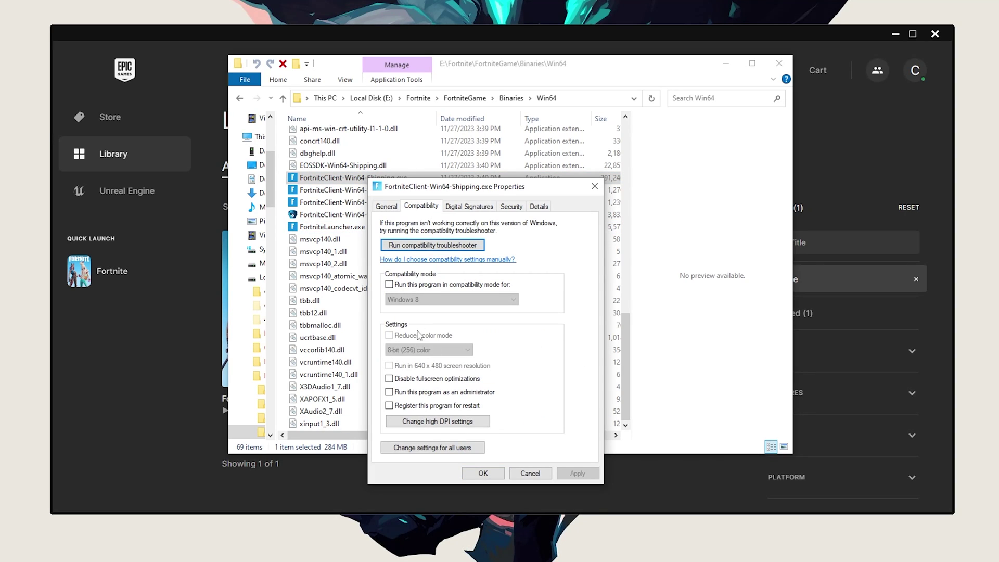
{"action": "left_click", "coordinate": [452, 299]}
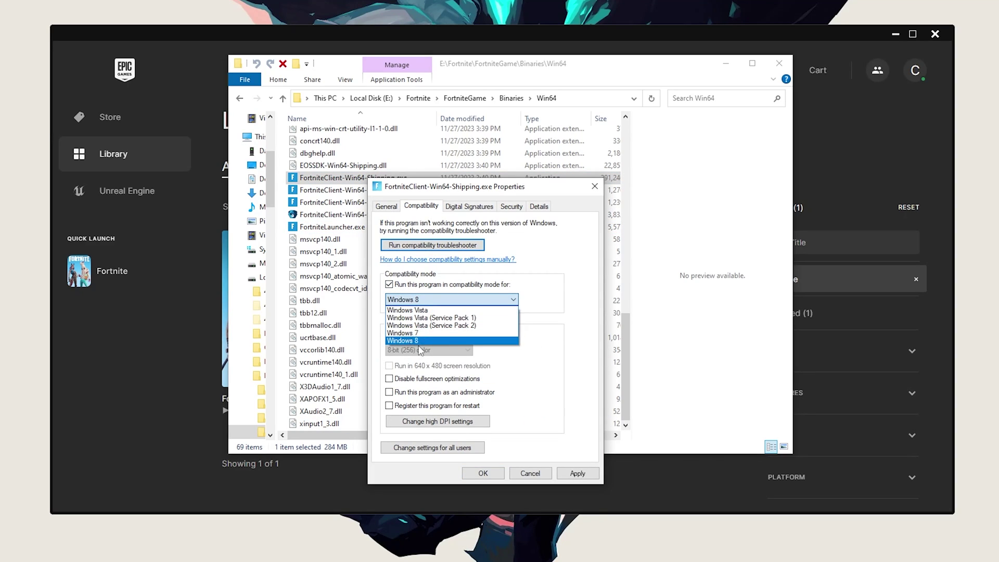
{"action": "left_click", "coordinate": [422, 351]}
{"action": "left_click", "coordinate": [577, 473]}
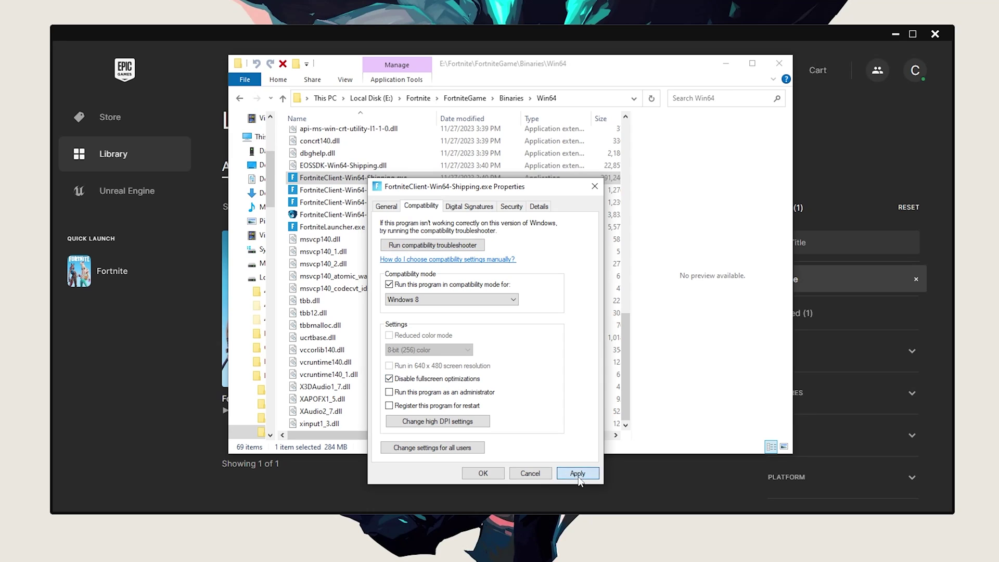
Step: Enable compatibility mode for FortniteClient-Win64-Shipping_BE.exe and apply
{"action": "left_click", "coordinate": [483, 474]}
{"action": "right_click", "coordinate": [358, 191]}
{"action": "left_click", "coordinate": [391, 433]}
{"action": "left_click", "coordinate": [414, 219]}
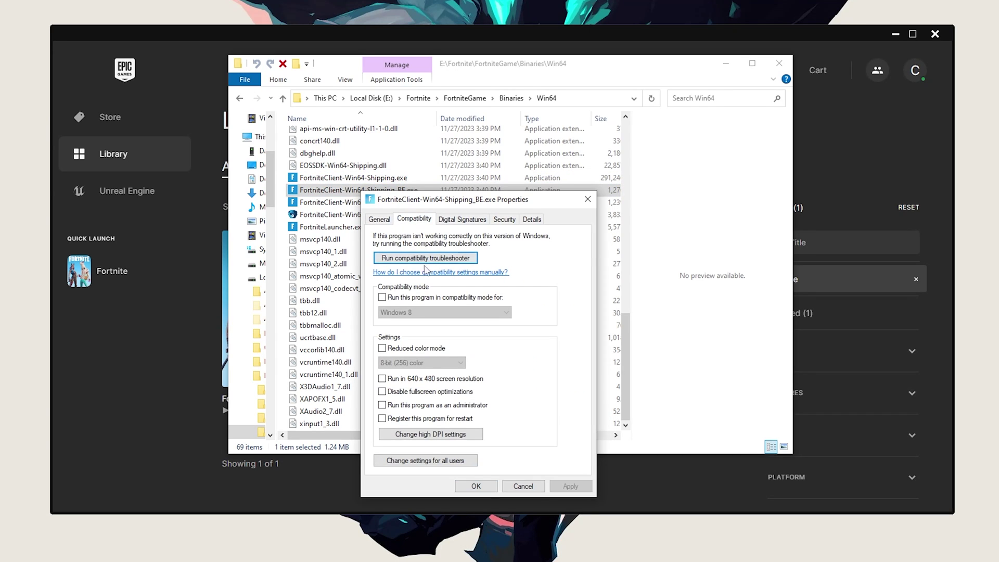
{"action": "left_click", "coordinate": [382, 297]}
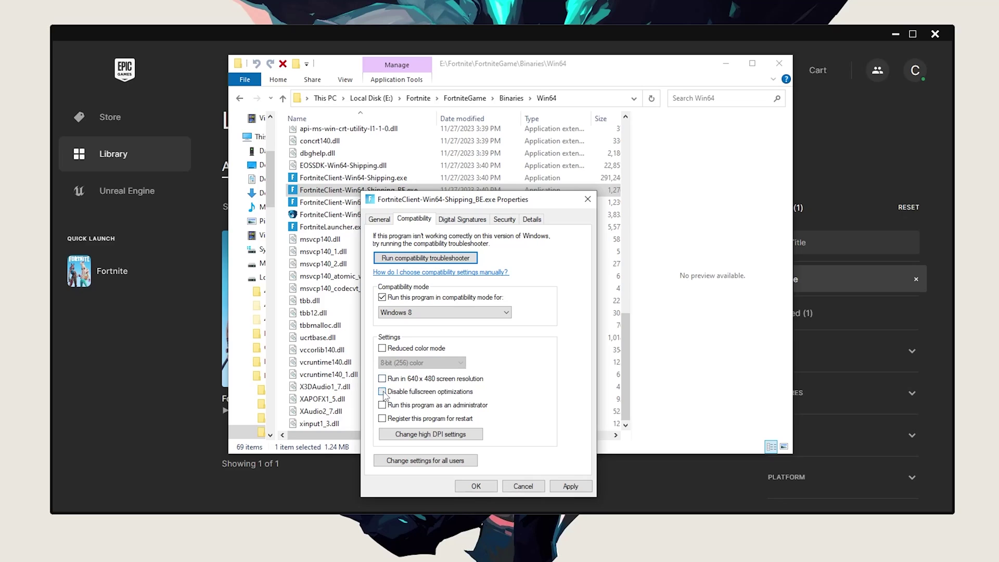
{"action": "left_click", "coordinate": [570, 487]}
{"action": "left_click", "coordinate": [476, 487]}
Step: Enable compatibility mode for FortniteClient-Win64-Shipping_EAC.exe and apply
{"action": "right_click", "coordinate": [359, 202]}
{"action": "left_click", "coordinate": [383, 448]}
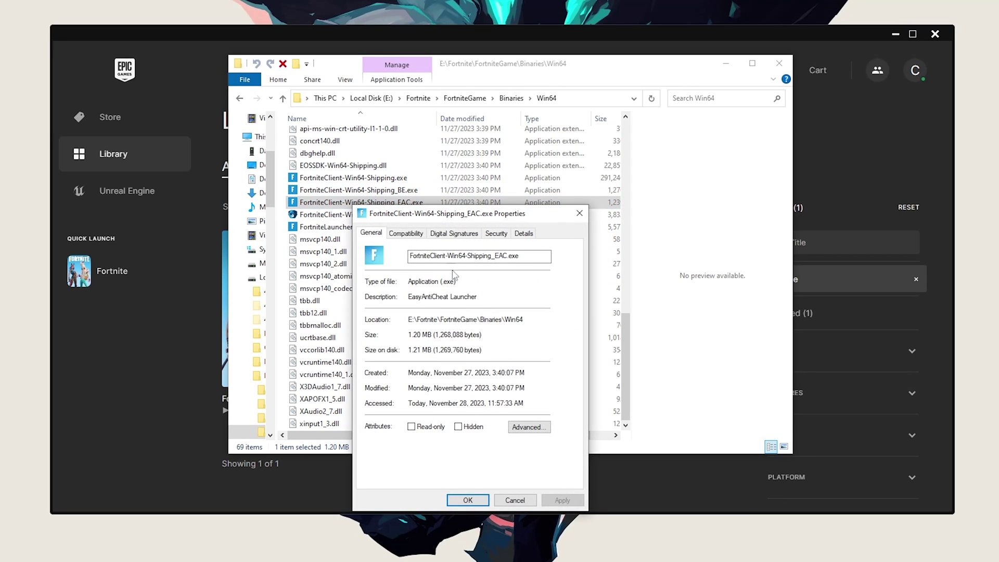
{"action": "left_click", "coordinate": [406, 233]}
{"action": "left_click", "coordinate": [374, 311]}
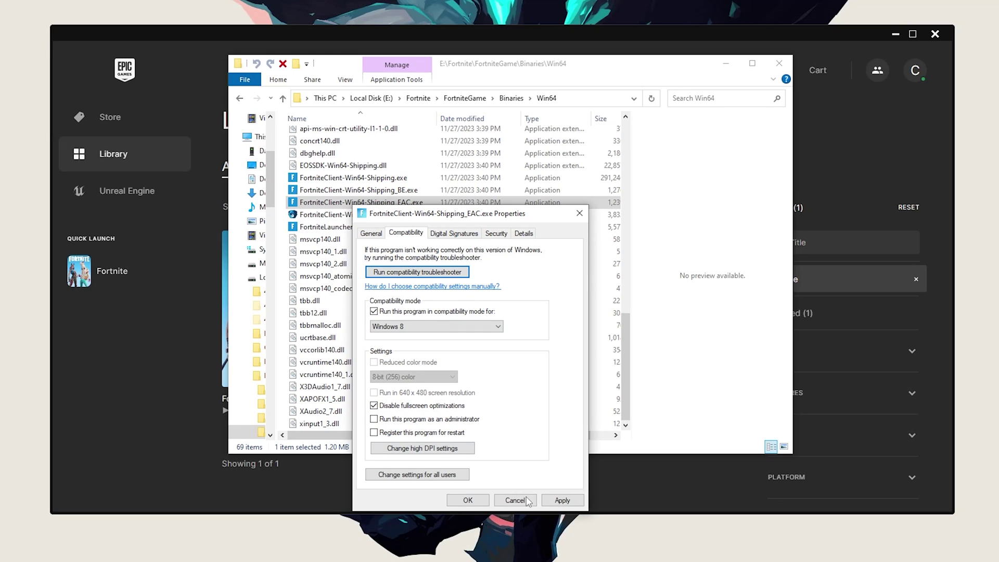
{"action": "left_click", "coordinate": [561, 501]}
{"action": "left_click", "coordinate": [467, 501]}
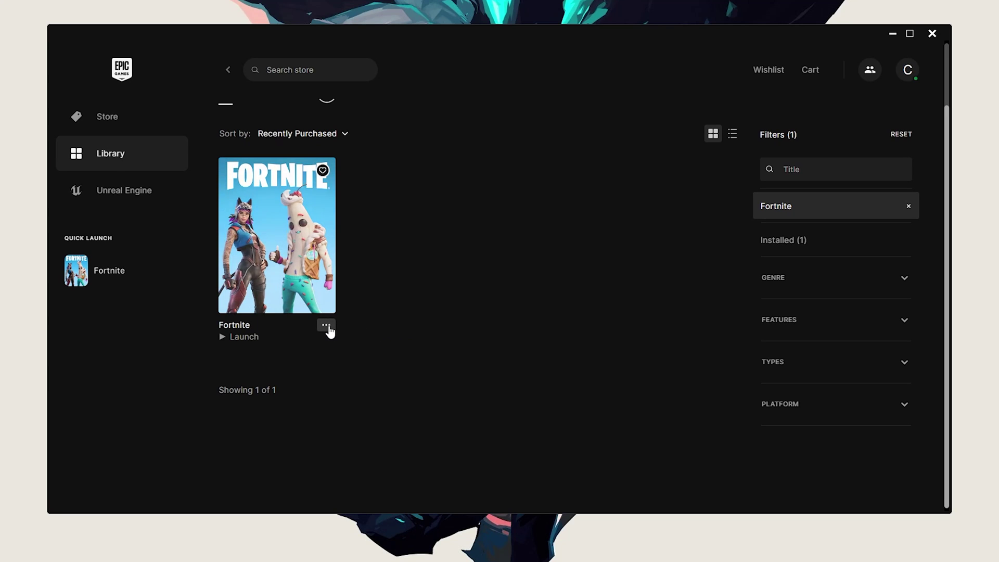
Step: Reopen Fortnite's install folder via Manage, browse to Win64, and select the client executables
{"action": "left_click", "coordinate": [326, 324]}
{"action": "left_click", "coordinate": [261, 219]}
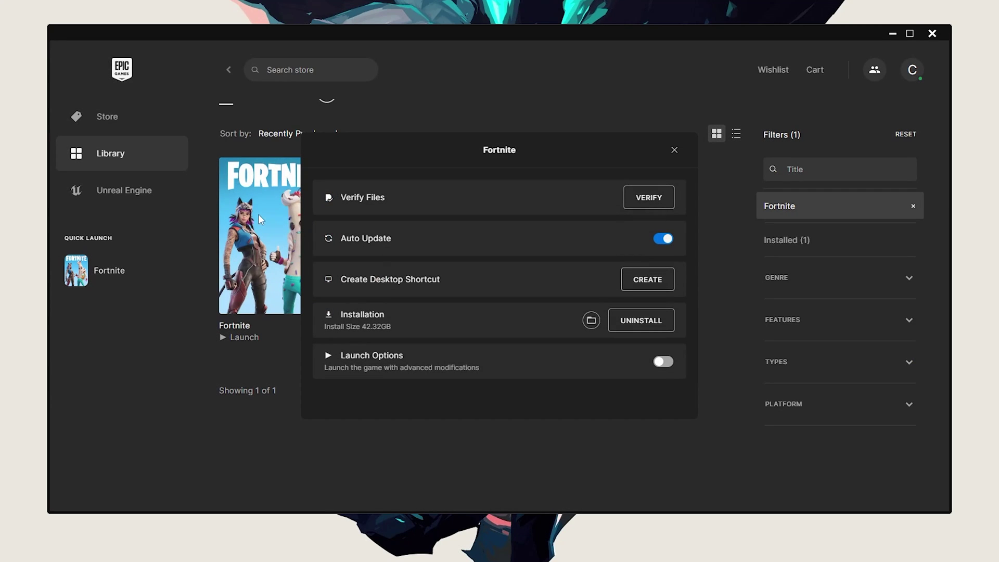
{"action": "left_click", "coordinate": [591, 320]}
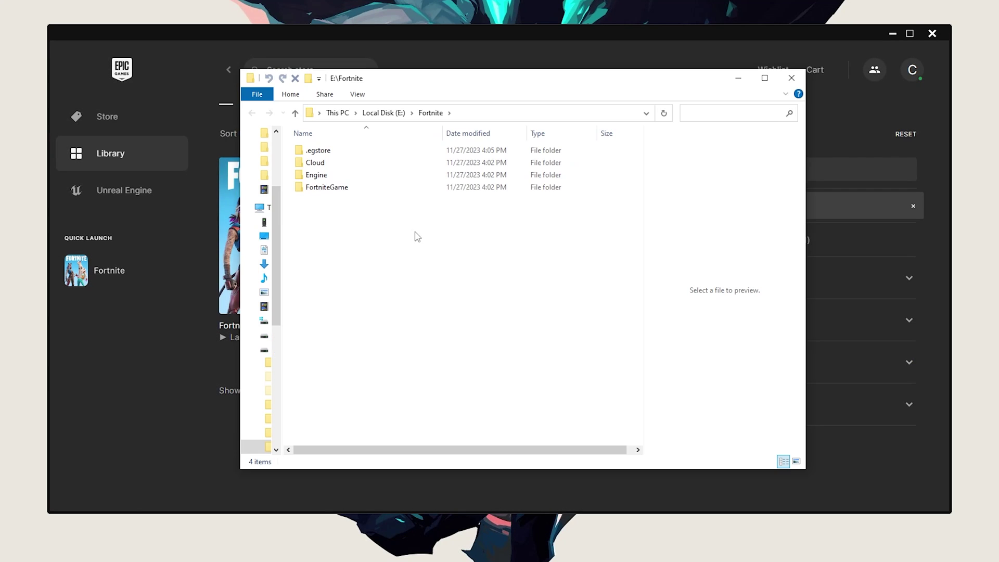
{"action": "double_click", "coordinate": [343, 188]}
{"action": "double_click", "coordinate": [318, 150]}
{"action": "scroll", "coordinate": [441, 198], "scroll_direction": "down", "scroll_amount": 5}
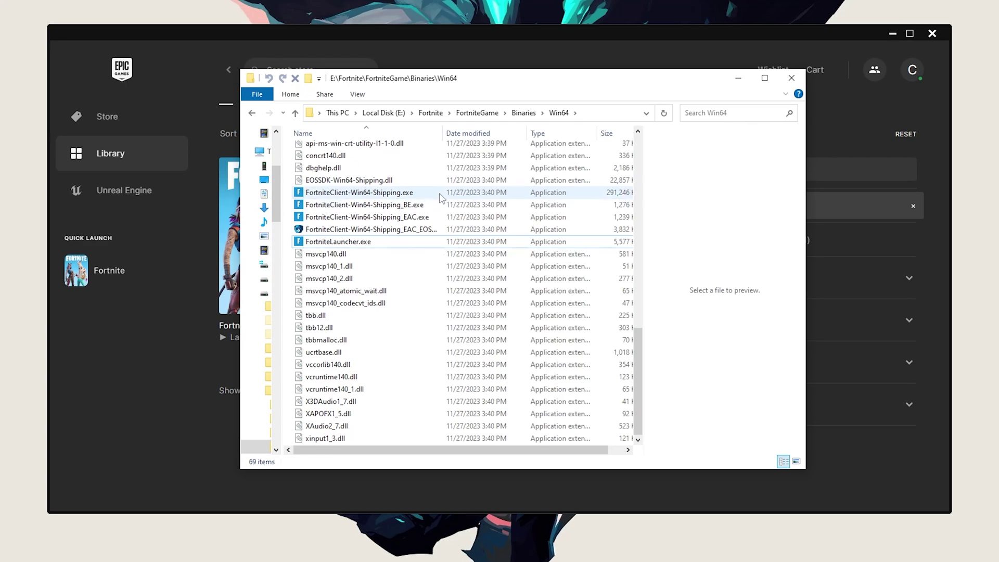
{"action": "left_click", "coordinate": [359, 193]}
{"action": "left_click", "coordinate": [367, 218], "text": "ctrl"}
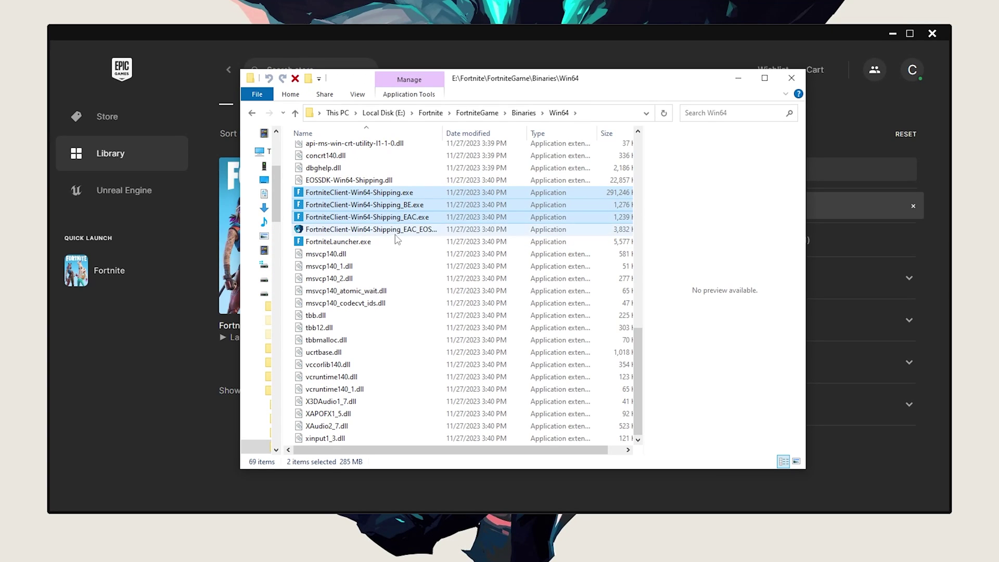
Step: Grant Authenticated Users full control in FortniteLauncher.exe's security permissions
{"action": "left_click", "coordinate": [338, 241]}
{"action": "right_click", "coordinate": [338, 242]}
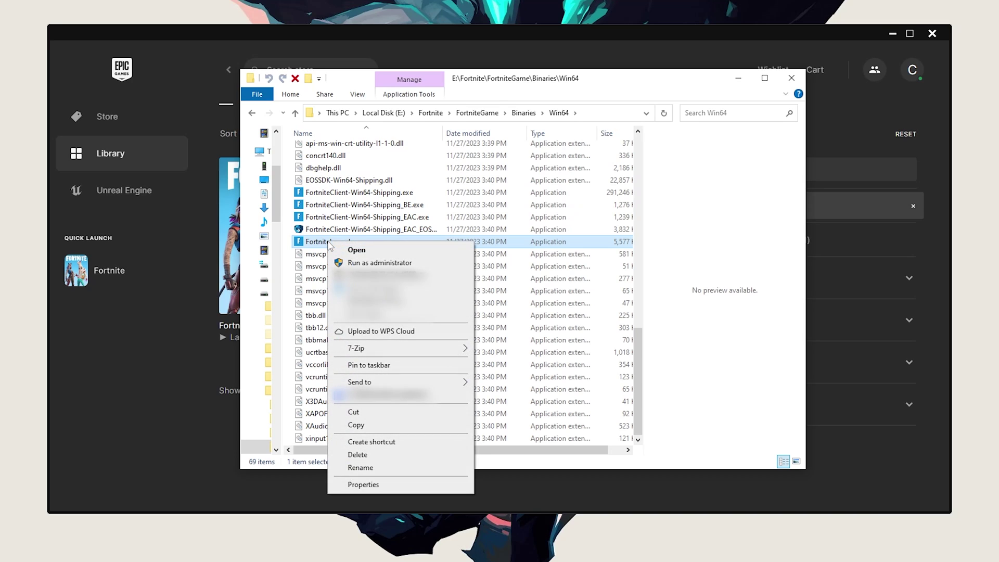
{"action": "left_click", "coordinate": [364, 485]}
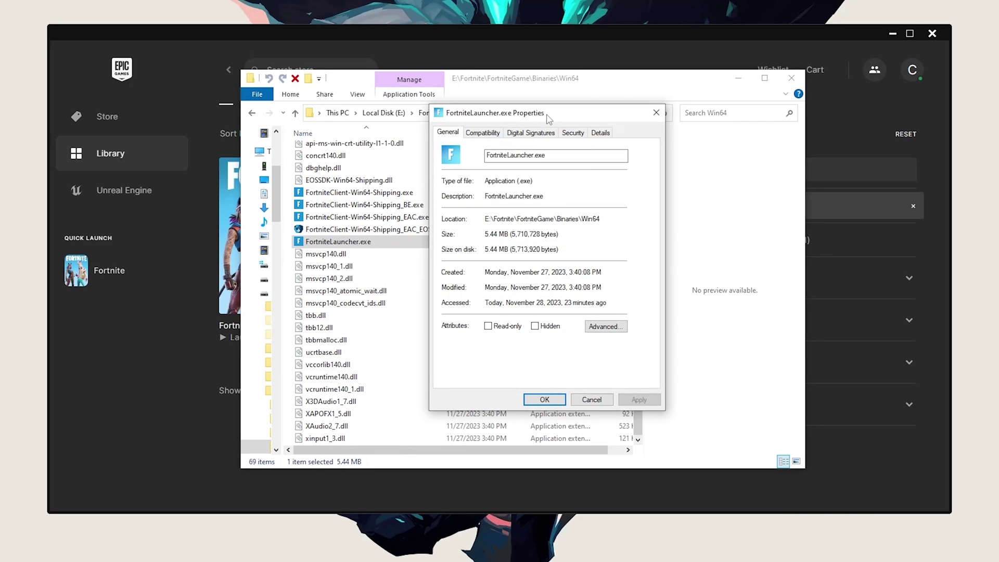
{"action": "left_click", "coordinate": [572, 133]}
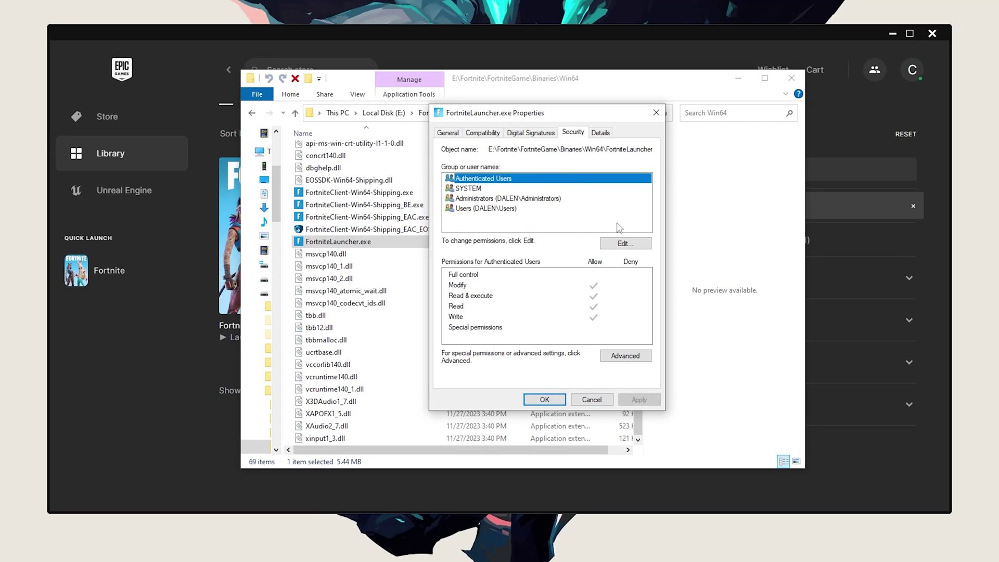
{"action": "left_click", "coordinate": [624, 243]}
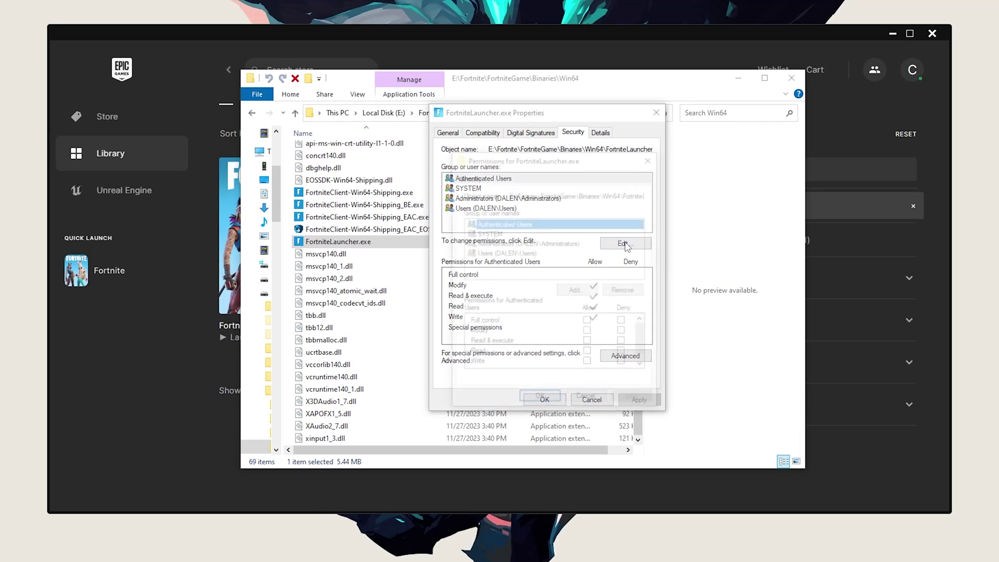
{"action": "left_click", "coordinate": [589, 322]}
{"action": "left_click", "coordinate": [634, 399]}
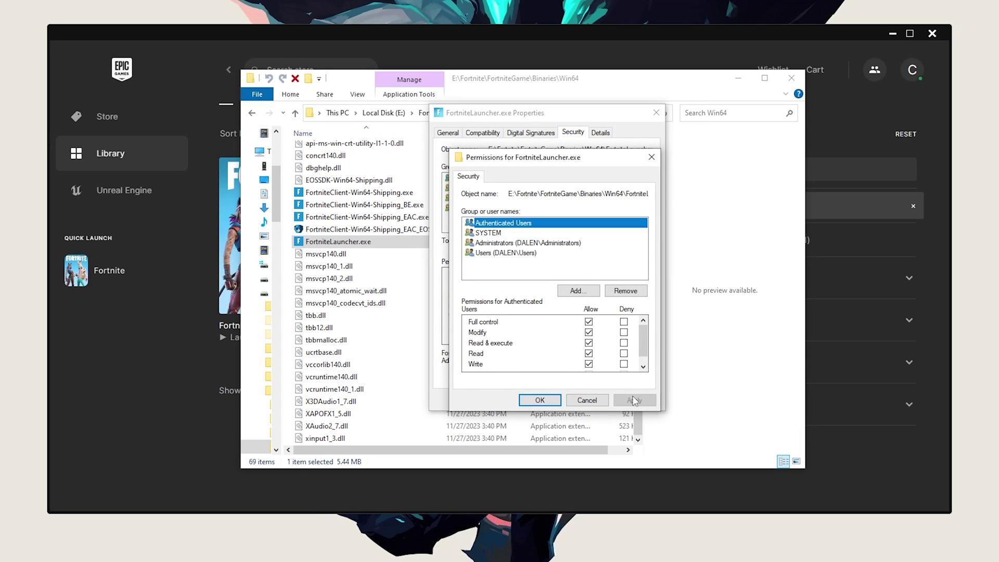
Step: Select the Users group, allow it full control, and apply
{"action": "left_click", "coordinate": [525, 235]}
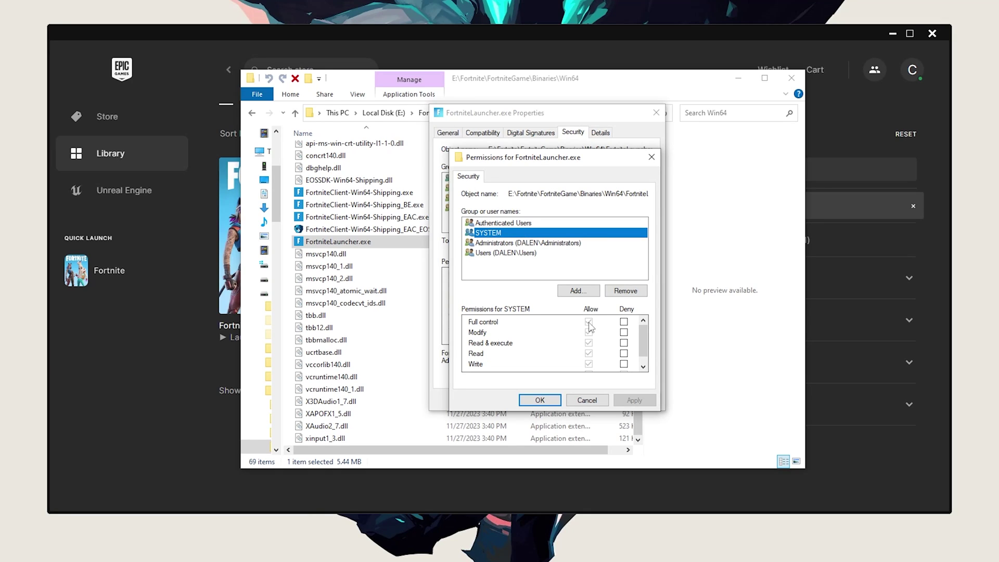
{"action": "key", "text": "Down"}
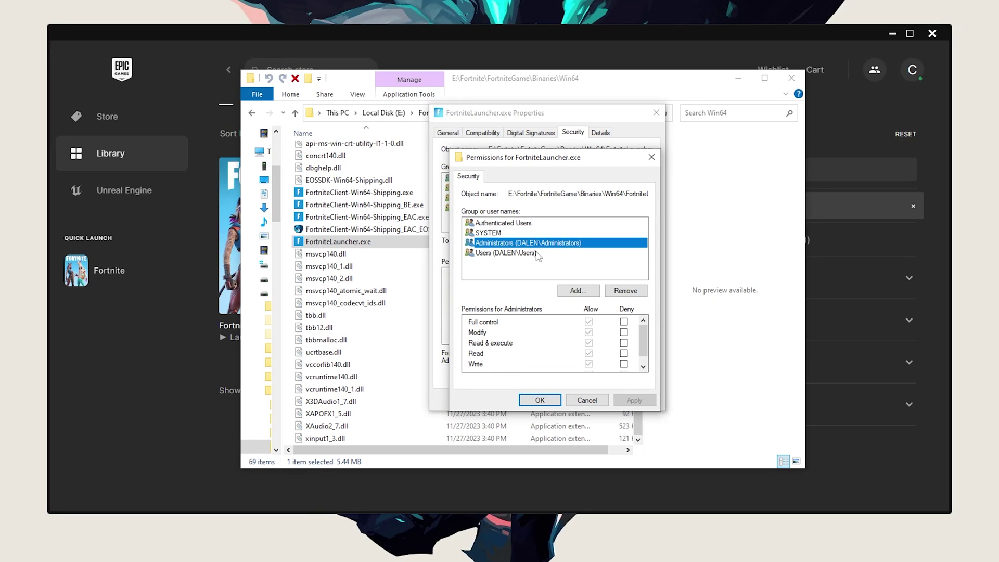
{"action": "left_click", "coordinate": [537, 254]}
{"action": "left_click", "coordinate": [588, 322]}
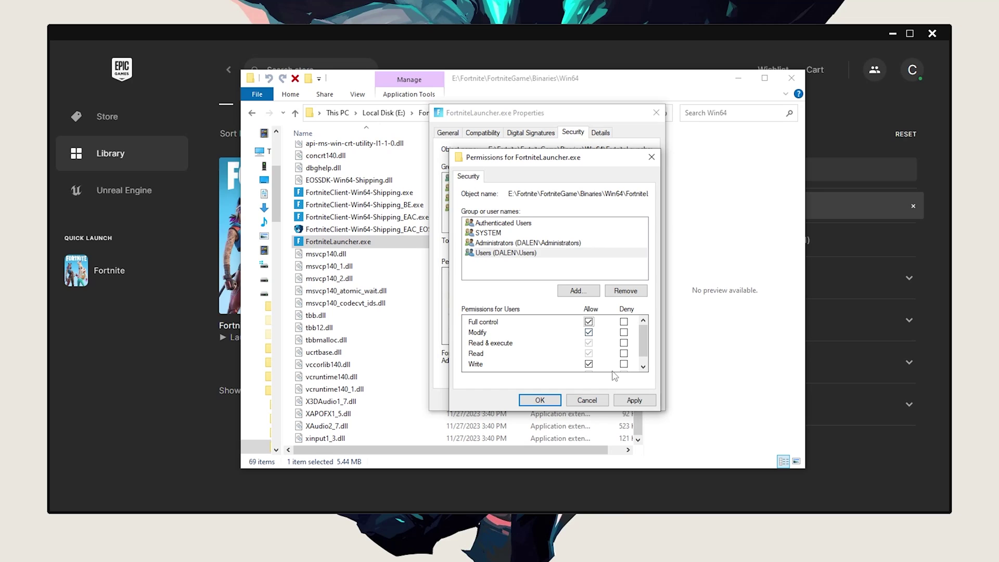
{"action": "left_click", "coordinate": [634, 401]}
Step: Grant Authenticated Users and Users full control over FortniteClient-Win64-Shipping.exe
{"action": "left_click", "coordinate": [586, 401]}
{"action": "left_click", "coordinate": [557, 401]}
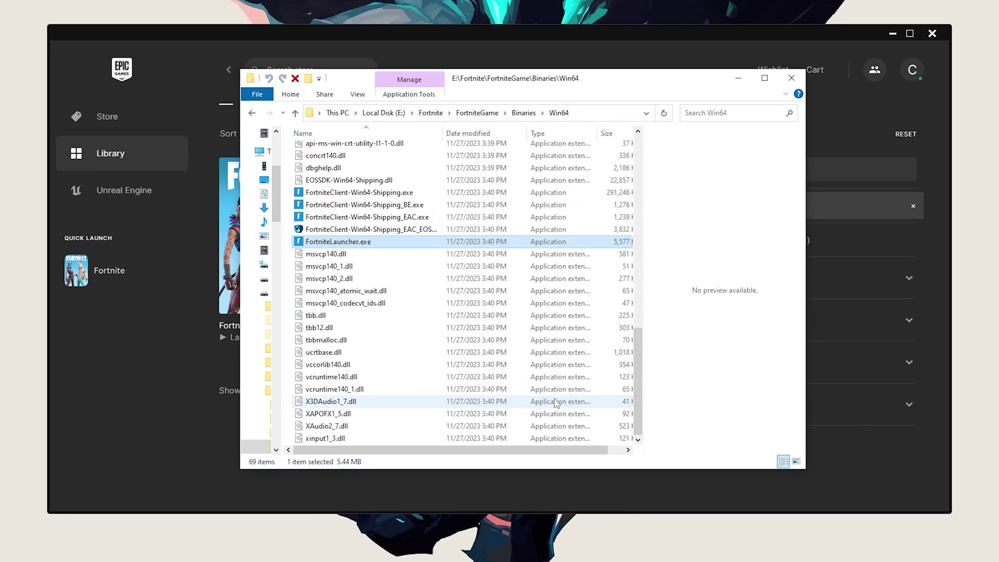
{"action": "left_click", "coordinate": [359, 192]}
{"action": "right_click", "coordinate": [360, 192]}
{"action": "left_click", "coordinate": [437, 433]}
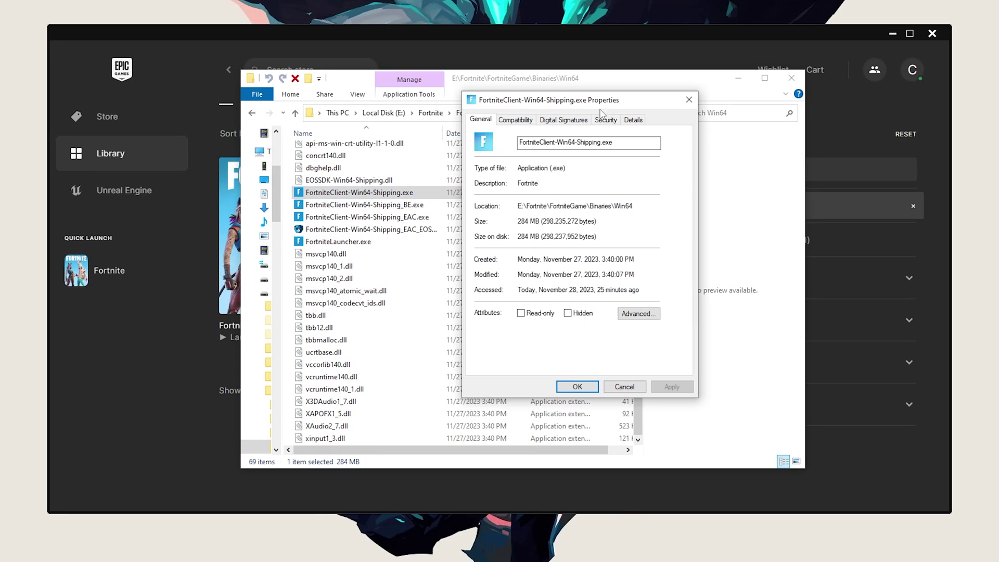
{"action": "left_click", "coordinate": [604, 119]}
{"action": "left_click", "coordinate": [656, 230]}
{"action": "left_click", "coordinate": [622, 309]}
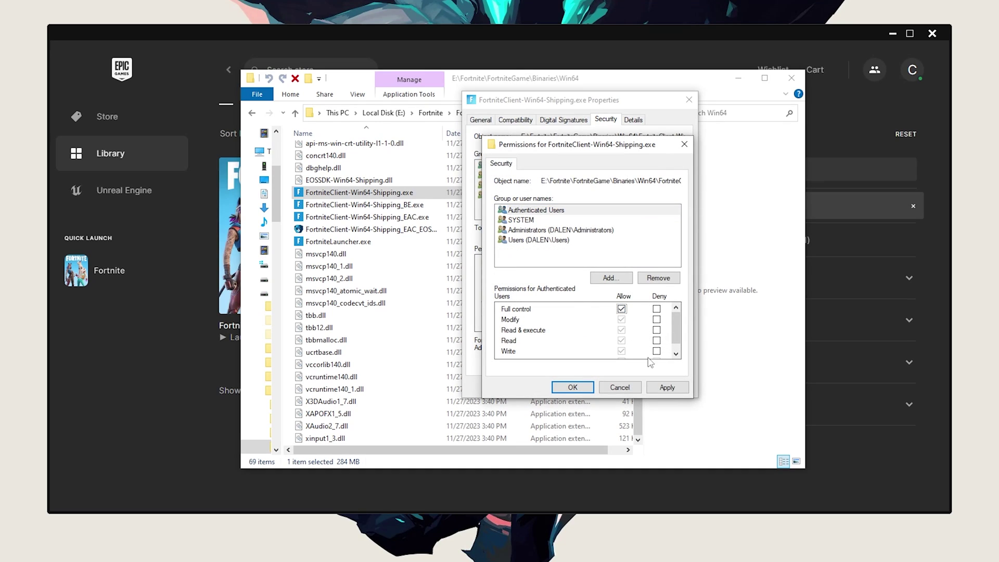
{"action": "left_click", "coordinate": [557, 220]}
{"action": "left_click", "coordinate": [581, 230]}
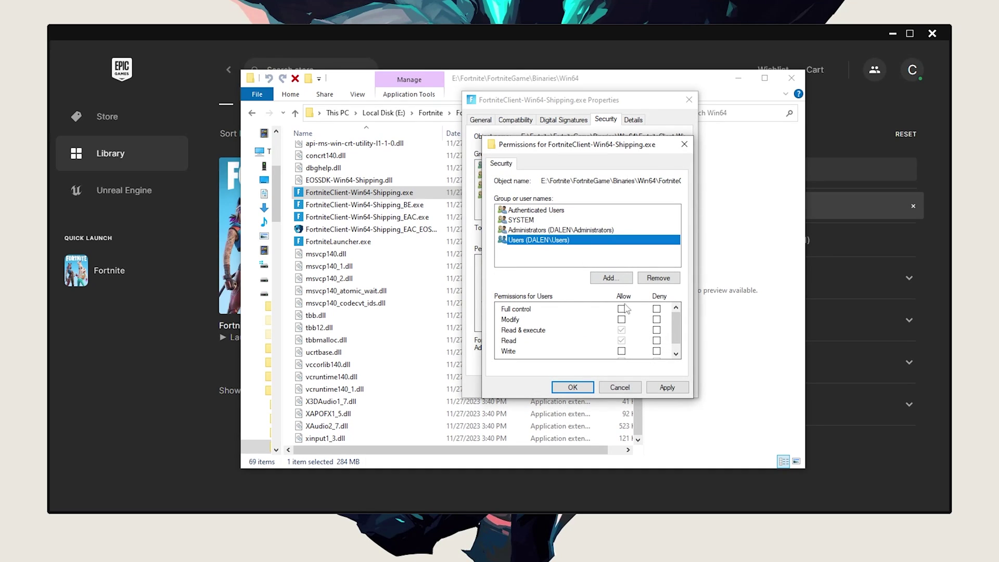
{"action": "left_click", "coordinate": [622, 310]}
{"action": "left_click", "coordinate": [668, 387]}
{"action": "left_click", "coordinate": [572, 387]}
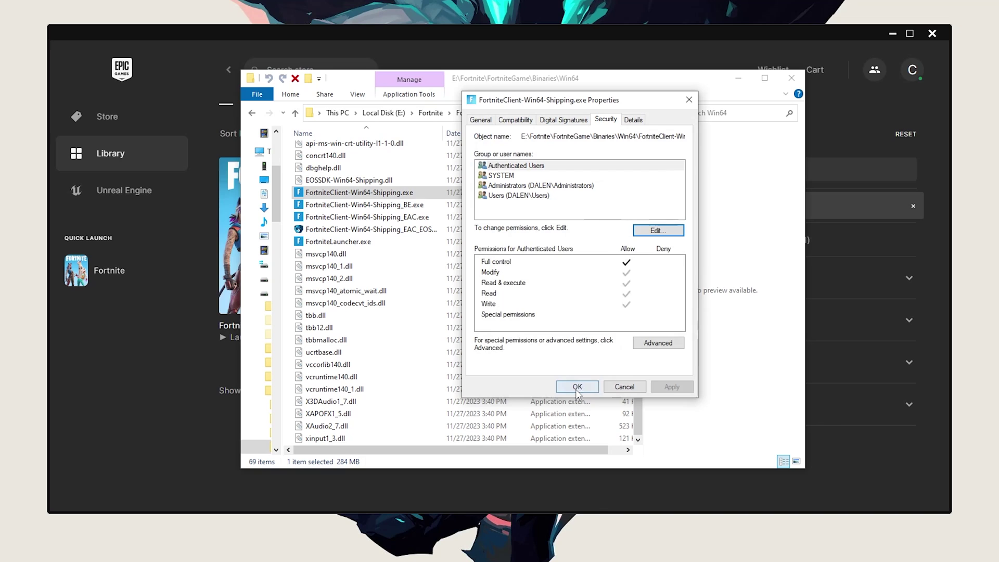
{"action": "left_click", "coordinate": [577, 388]}
Step: Grant Authenticated Users and Users full control over FortniteClient-Win64-Shipping_BE.exe
{"action": "right_click", "coordinate": [365, 205]}
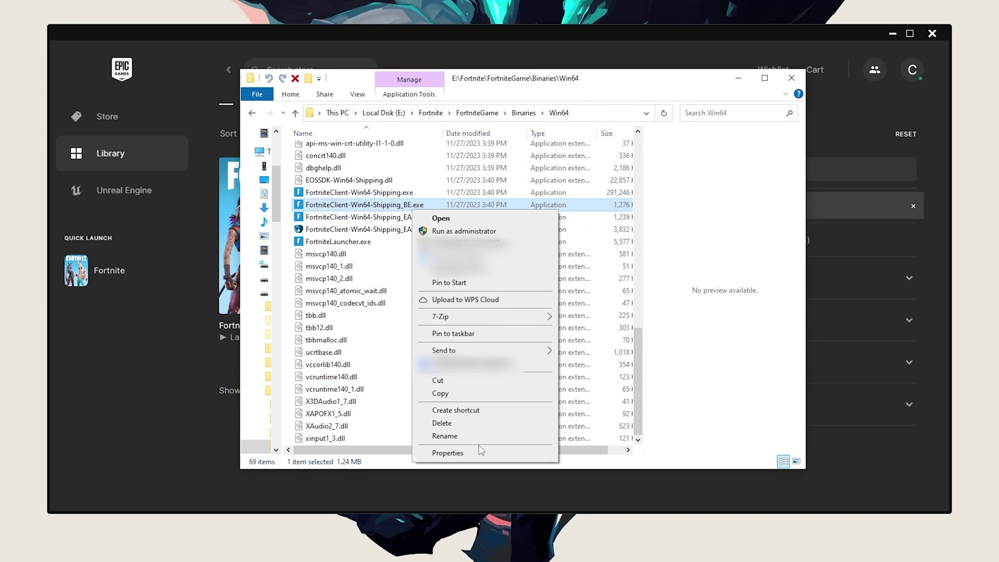
{"action": "left_click", "coordinate": [437, 454]}
{"action": "left_click", "coordinate": [582, 118]}
{"action": "left_click", "coordinate": [631, 230]}
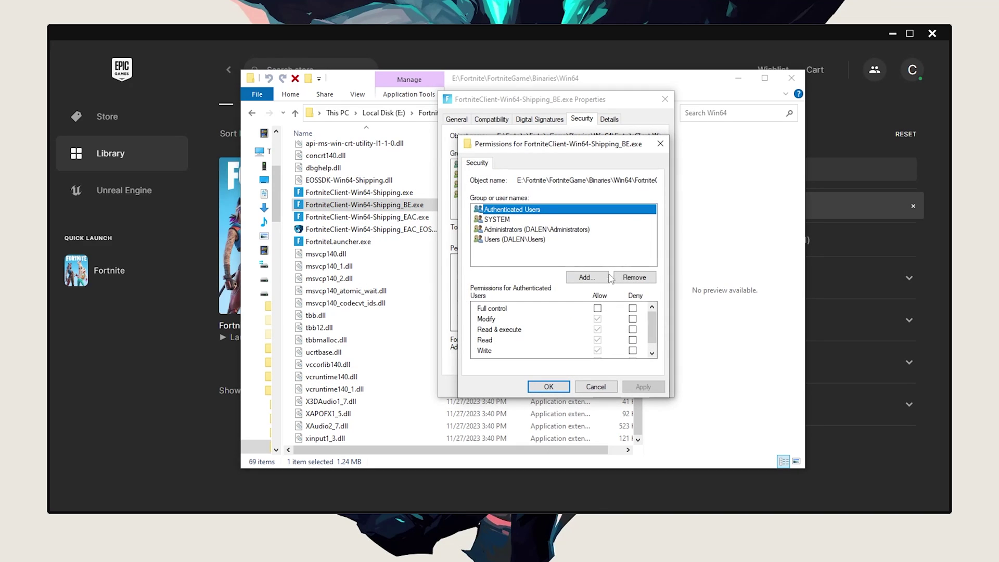
{"action": "left_click", "coordinate": [500, 219]}
{"action": "left_click", "coordinate": [531, 230]}
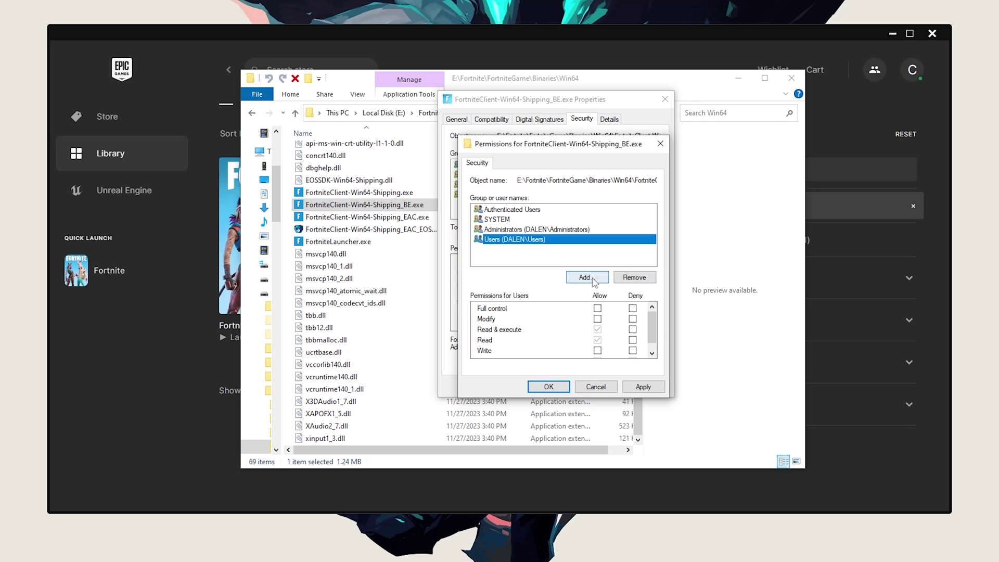
{"action": "left_click", "coordinate": [598, 309]}
{"action": "left_click", "coordinate": [643, 387]}
{"action": "left_click", "coordinate": [555, 387]}
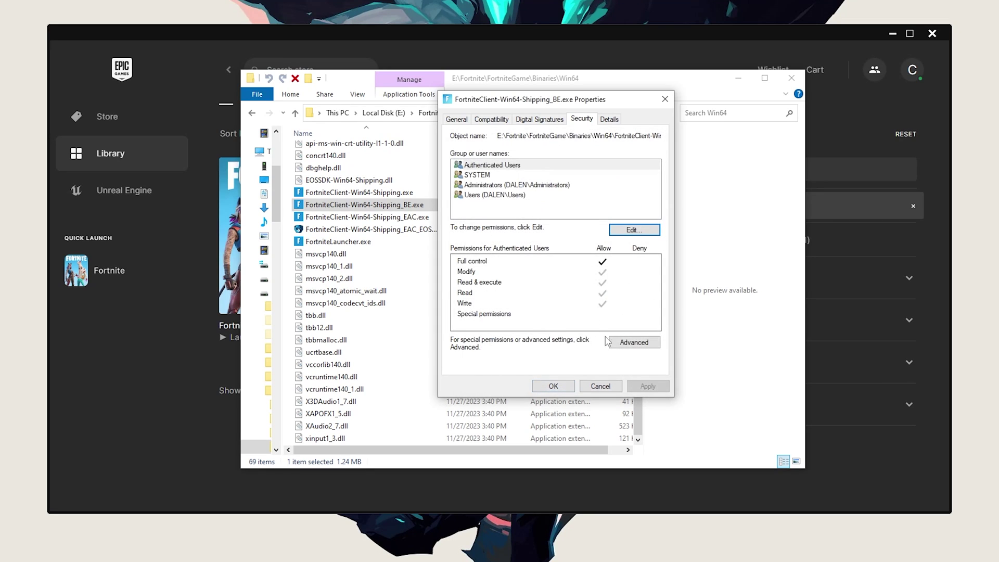
{"action": "left_click", "coordinate": [584, 383]}
Step: Give Users full control over FortniteClient-Win64-Shipping_EAC.exe and apply
{"action": "right_click", "coordinate": [376, 217]}
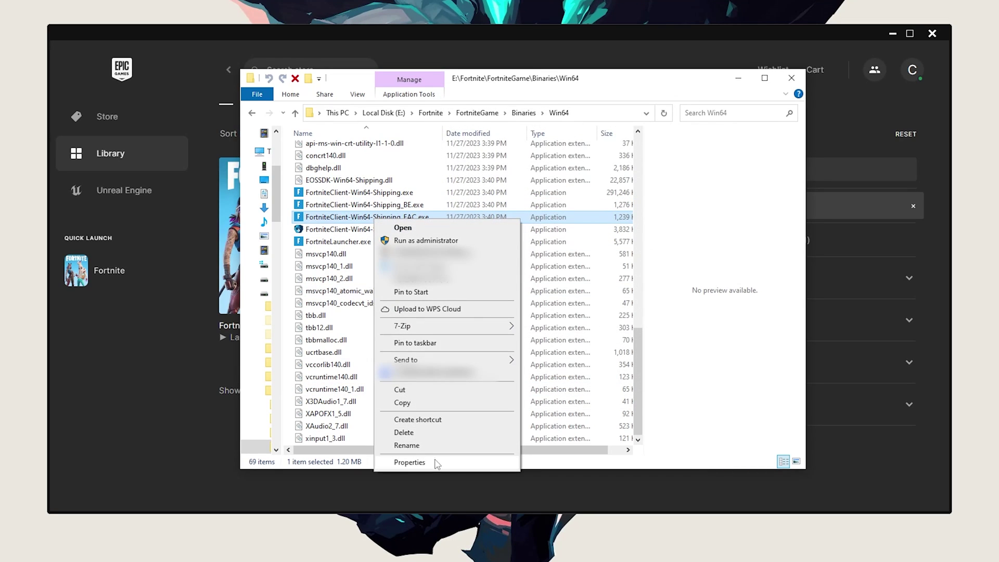
{"action": "left_click", "coordinate": [406, 461]}
{"action": "left_click", "coordinate": [589, 123]}
{"action": "left_click", "coordinate": [639, 234]}
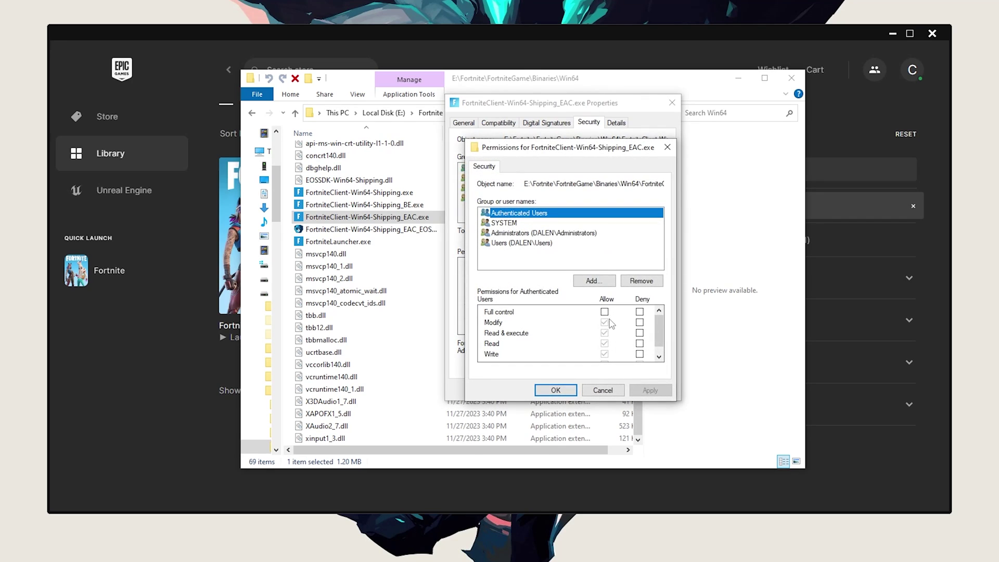
{"action": "left_click", "coordinate": [539, 223]}
{"action": "left_click", "coordinate": [522, 243]}
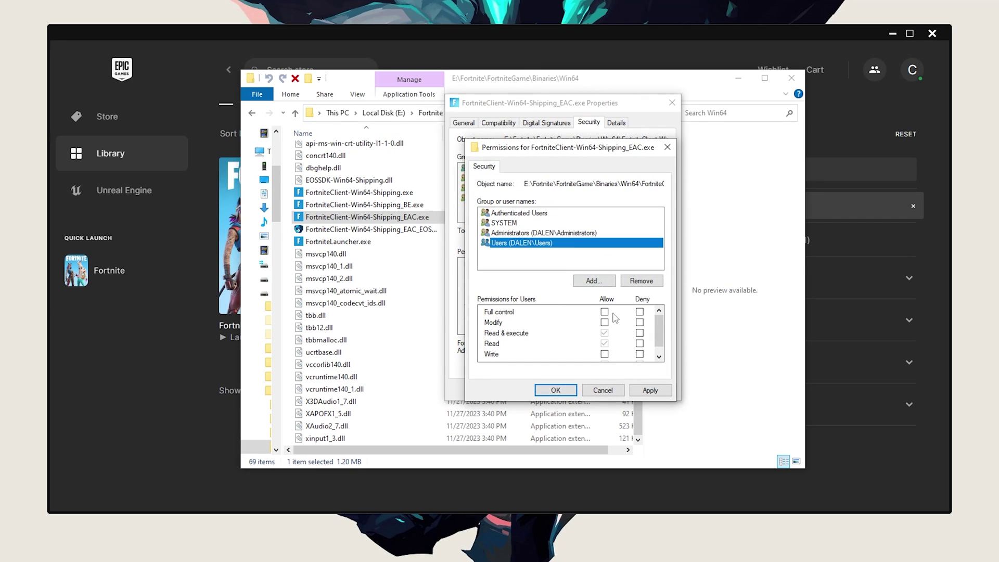
{"action": "left_click", "coordinate": [649, 390]}
{"action": "left_click", "coordinate": [555, 390]}
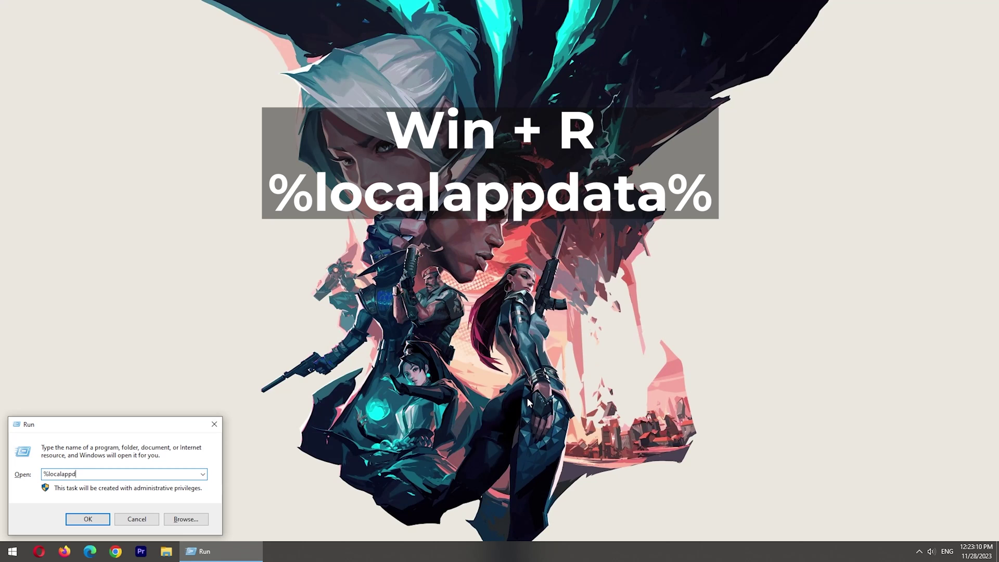
Step: Open local AppData and select the EpicGamesLauncher, UnrealEngine and UnrealEngineLauncher folders
{"action": "key", "text": "Return"}
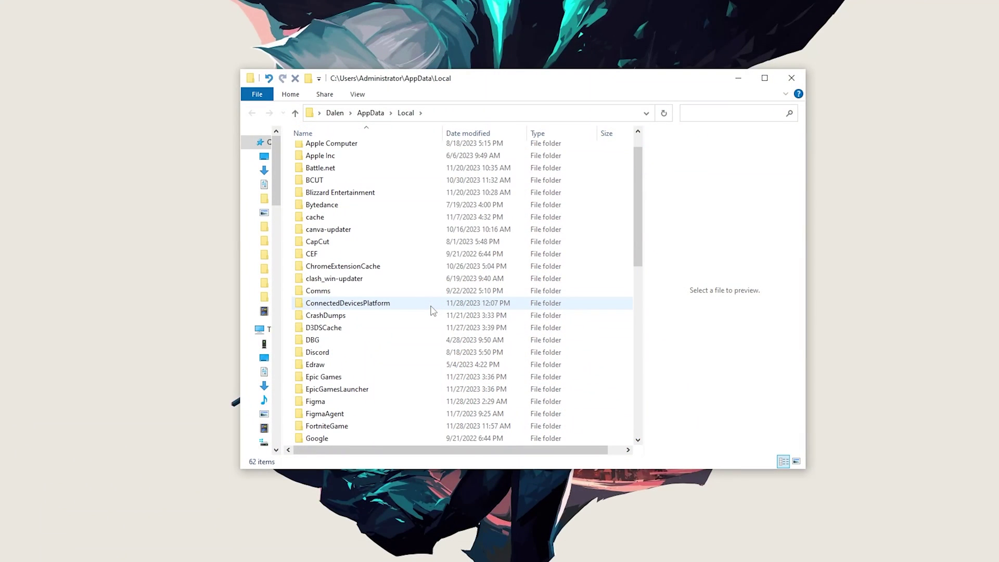
{"action": "scroll", "coordinate": [431, 309], "scroll_direction": "down", "scroll_amount": 3}
{"action": "scroll", "coordinate": [431, 310], "scroll_direction": "down", "scroll_amount": 2}
{"action": "scroll", "coordinate": [432, 310], "scroll_direction": "down", "scroll_amount": 3}
{"action": "scroll", "coordinate": [431, 309], "scroll_direction": "down", "scroll_amount": 3}
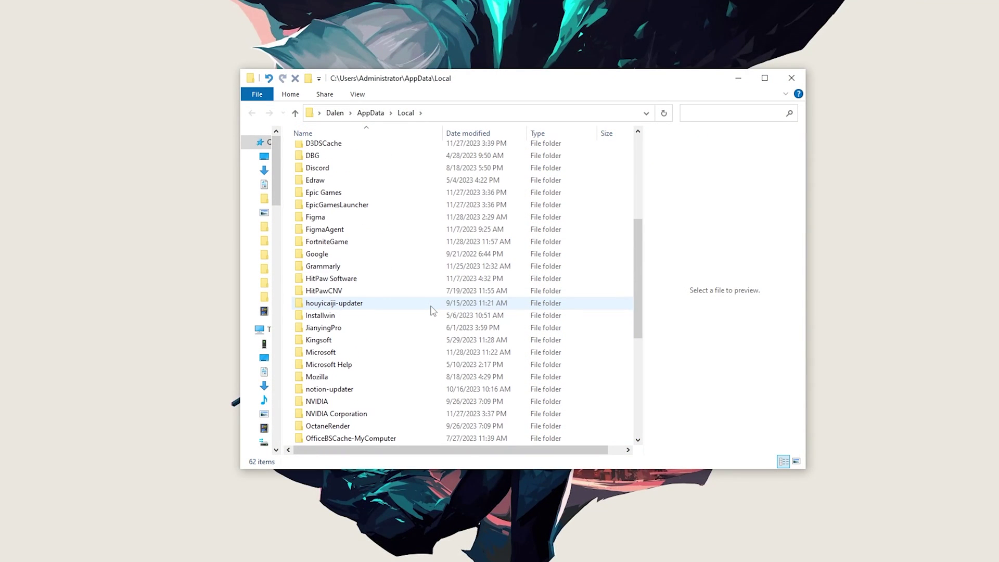
{"action": "left_click", "coordinate": [344, 206]}
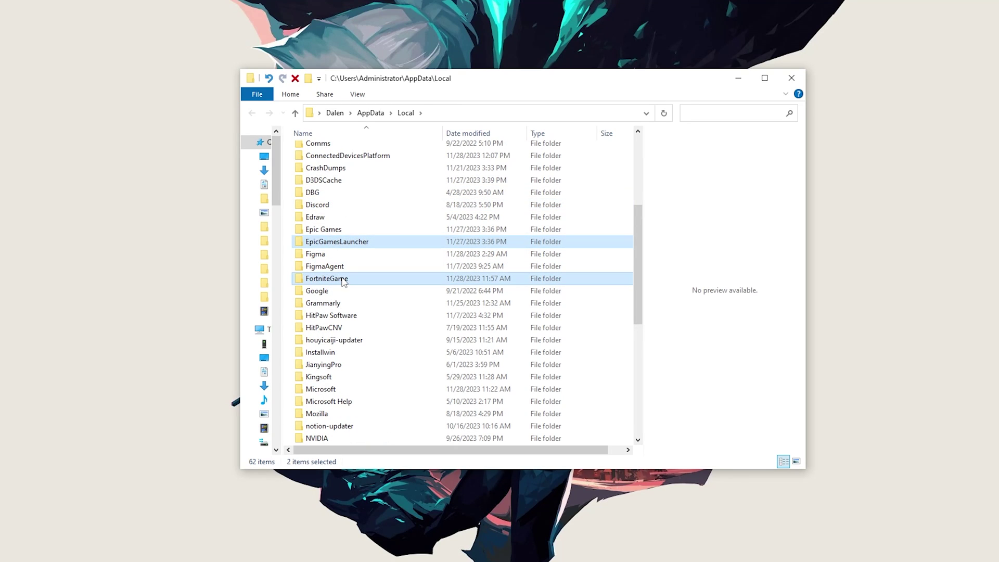
{"action": "scroll", "coordinate": [341, 270], "scroll_direction": "down", "scroll_amount": 5}
{"action": "left_click", "coordinate": [346, 341], "text": "ctrl"}
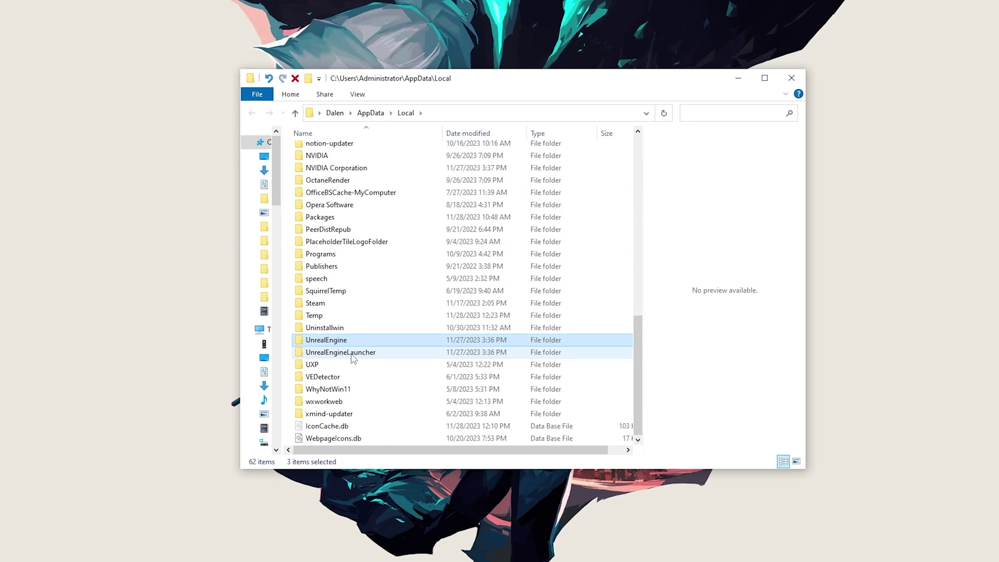
{"action": "left_click", "coordinate": [353, 356], "text": "ctrl"}
Step: Delete the selected folders to the Recycle Bin, then empty it
{"action": "right_click", "coordinate": [353, 356]}
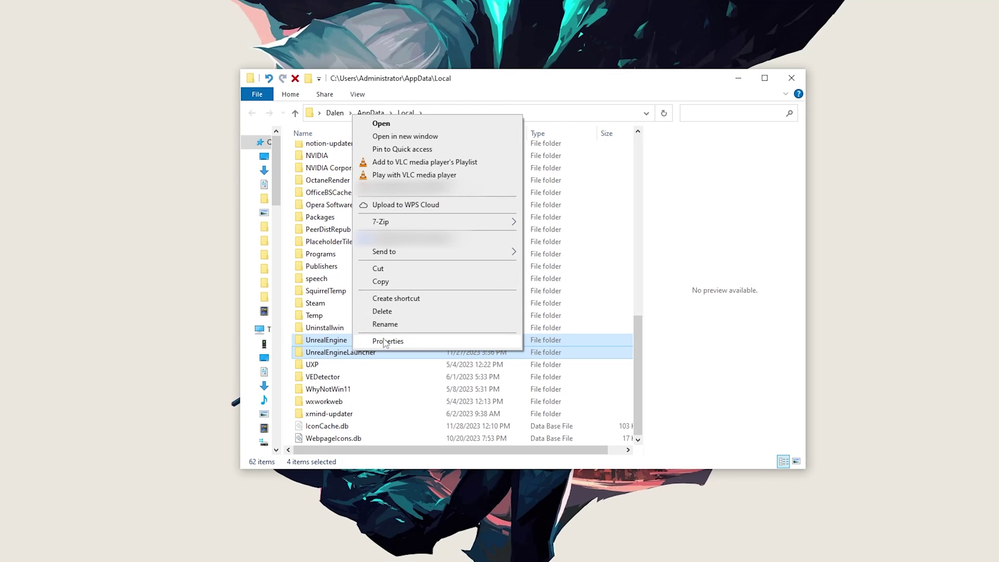
{"action": "left_click", "coordinate": [399, 316]}
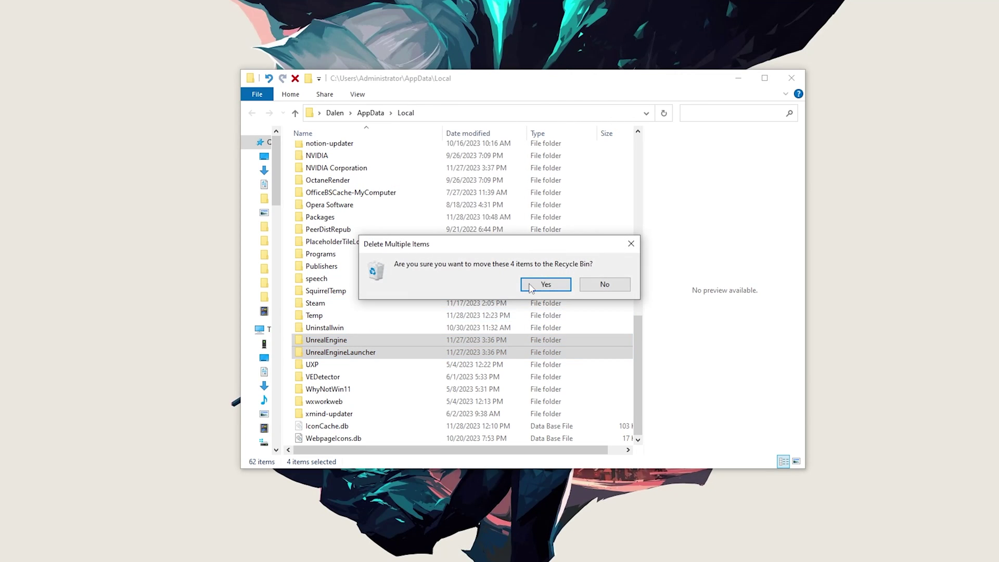
{"action": "left_click", "coordinate": [545, 284]}
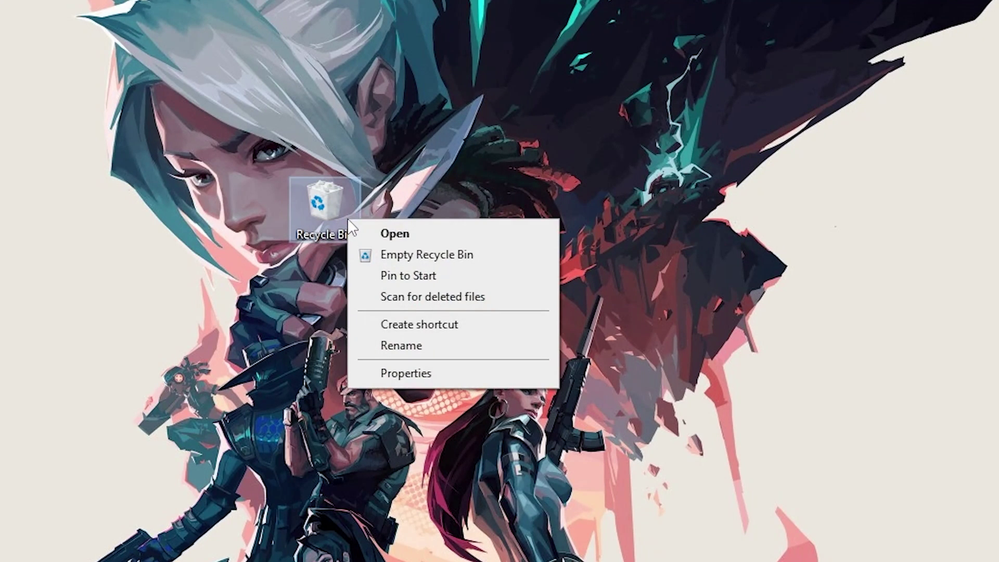
{"action": "left_click", "coordinate": [426, 256]}
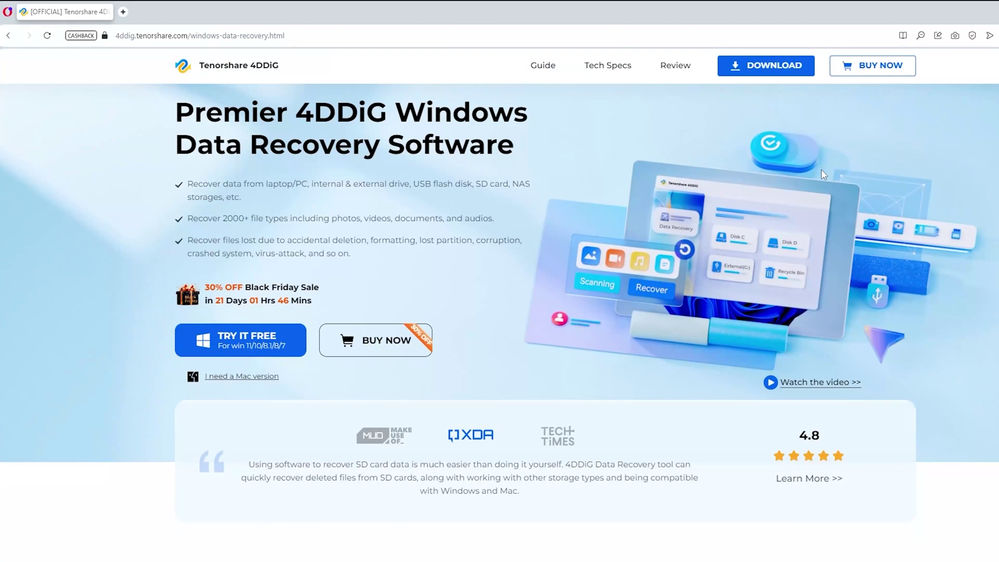
{"action": "scroll", "coordinate": [821, 170], "scroll_direction": "down", "scroll_amount": 3}
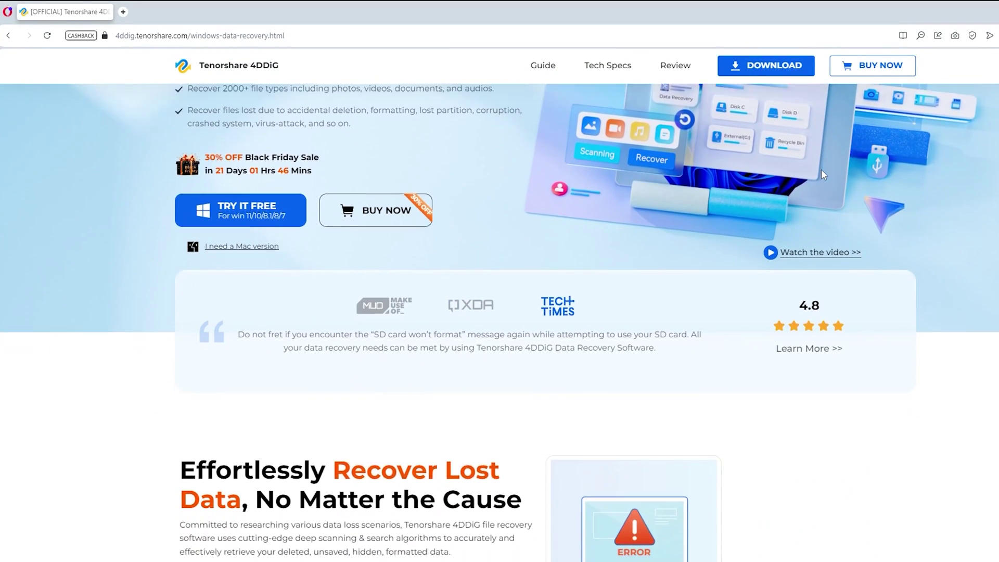
{"action": "scroll", "coordinate": [821, 170], "scroll_direction": "down", "scroll_amount": 3}
{"action": "scroll", "coordinate": [821, 170], "scroll_direction": "down", "scroll_amount": 2}
{"action": "scroll", "coordinate": [821, 169], "scroll_direction": "down", "scroll_amount": 2}
{"action": "scroll", "coordinate": [822, 174], "scroll_direction": "down", "scroll_amount": 3}
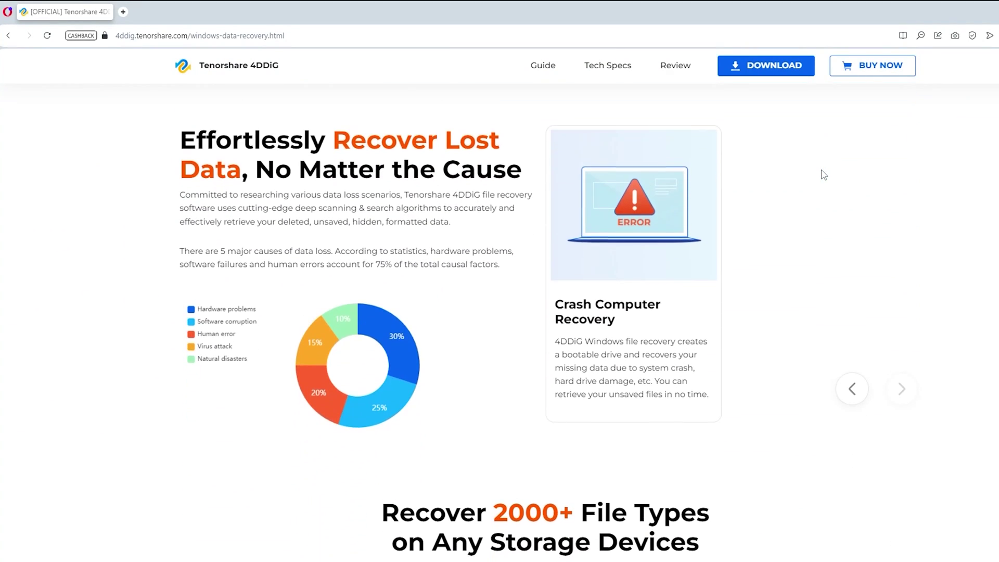
{"action": "scroll", "coordinate": [821, 174], "scroll_direction": "down", "scroll_amount": 3}
{"action": "scroll", "coordinate": [822, 174], "scroll_direction": "down", "scroll_amount": 3}
{"action": "scroll", "coordinate": [822, 174], "scroll_direction": "down", "scroll_amount": 2}
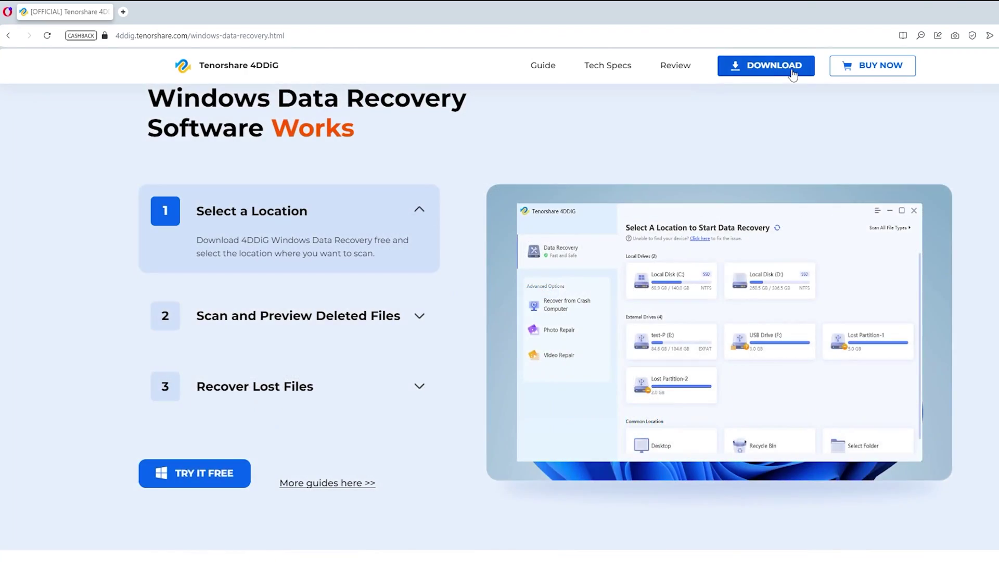
Step: Download the 4DDiG installer from the Tenorshare page, run it, and install
{"action": "left_click", "coordinate": [793, 69]}
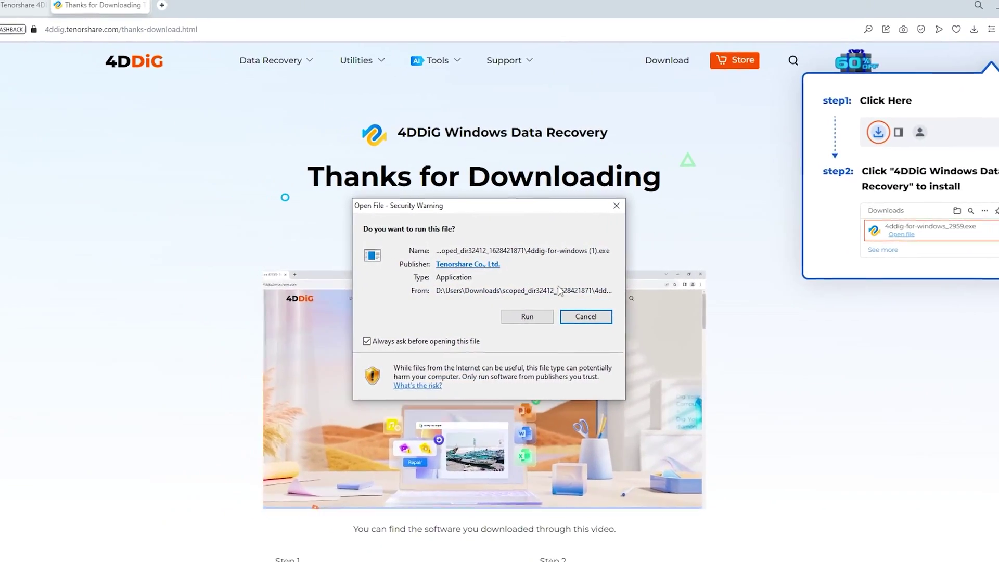
{"action": "left_click", "coordinate": [492, 316]}
{"action": "left_click", "coordinate": [500, 334]}
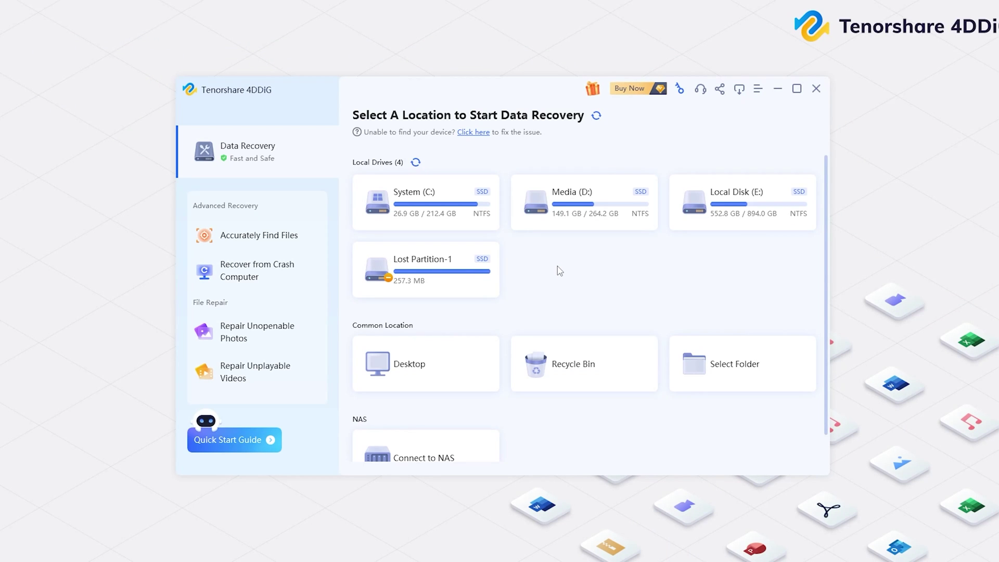
{"action": "mouse_move", "coordinate": [584, 364]}
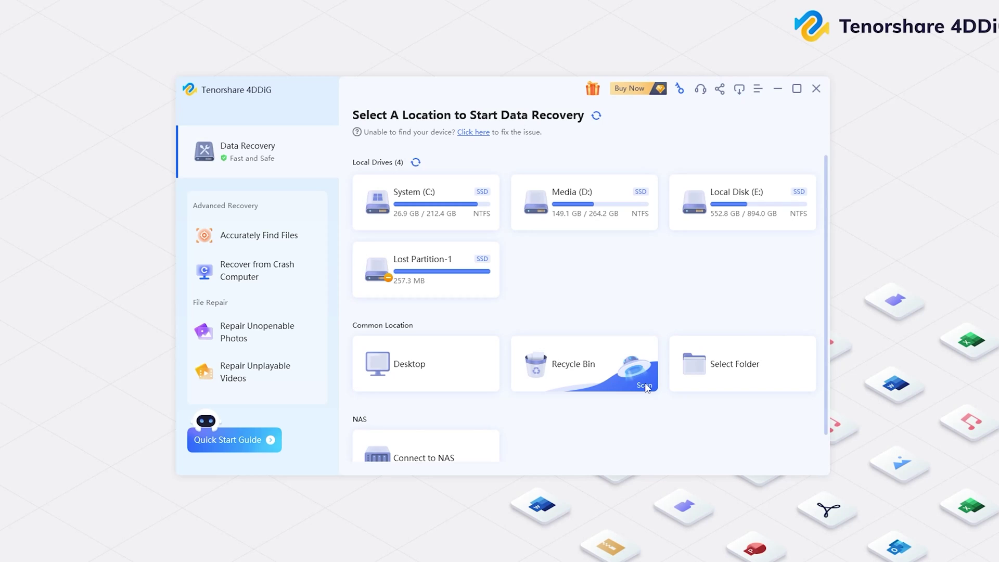
Step: Rescan the Recycle Bin for documents only, excluding photos, videos, audio and other files
{"action": "left_click", "coordinate": [647, 386]}
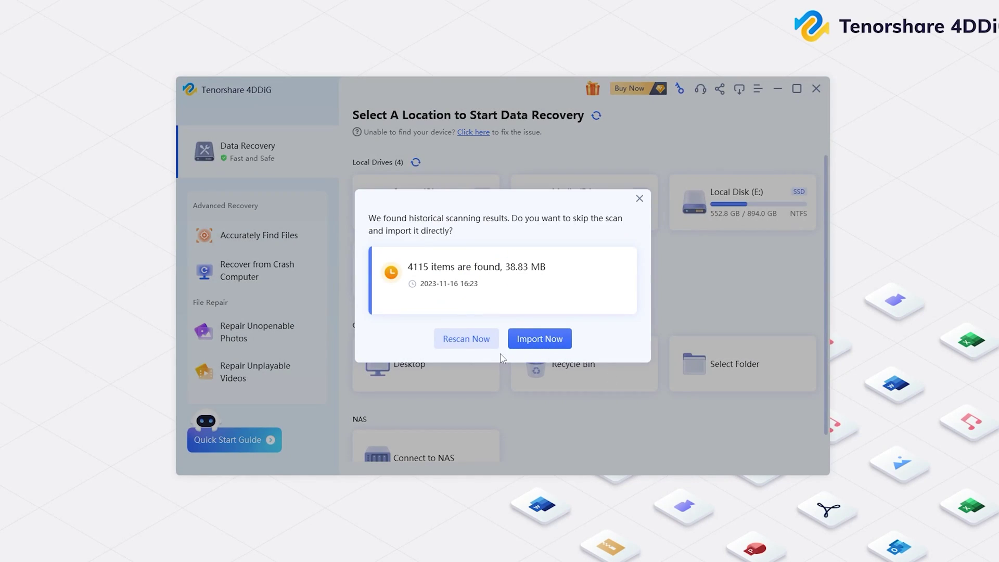
{"action": "left_click", "coordinate": [467, 339]}
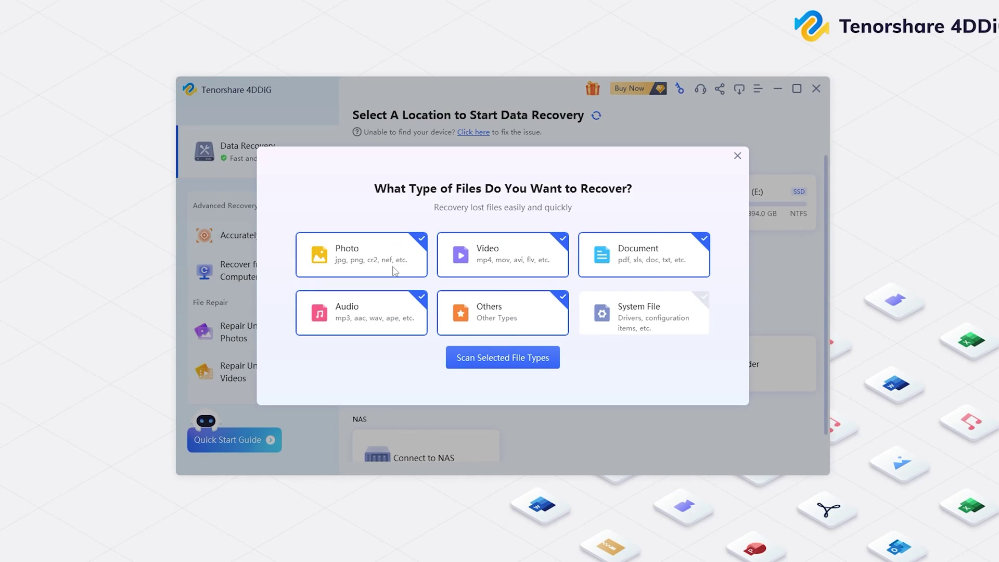
{"action": "left_click", "coordinate": [394, 269]}
{"action": "left_click", "coordinate": [493, 263]}
{"action": "left_click", "coordinate": [493, 312]}
{"action": "left_click", "coordinate": [403, 319]}
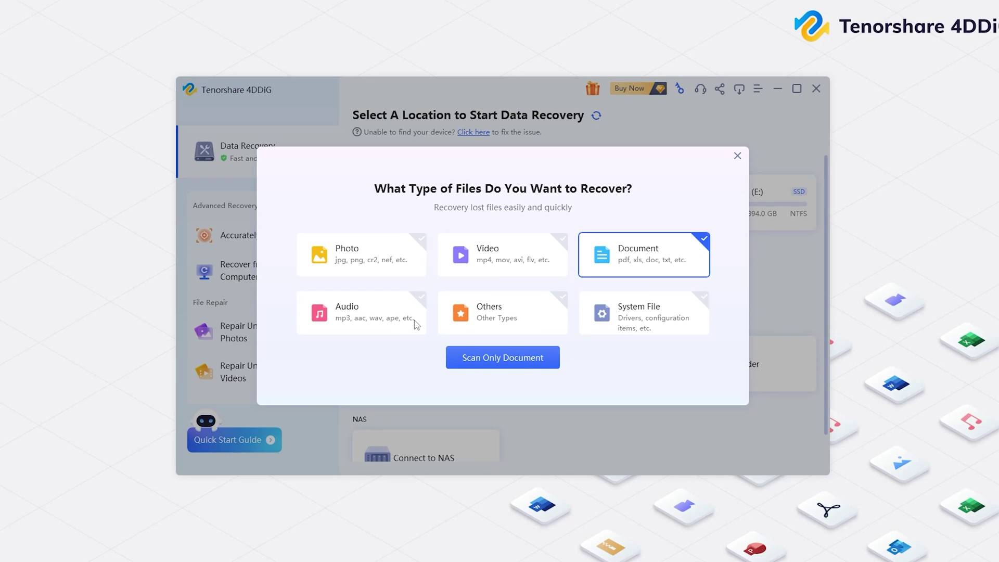
{"action": "left_click", "coordinate": [535, 364]}
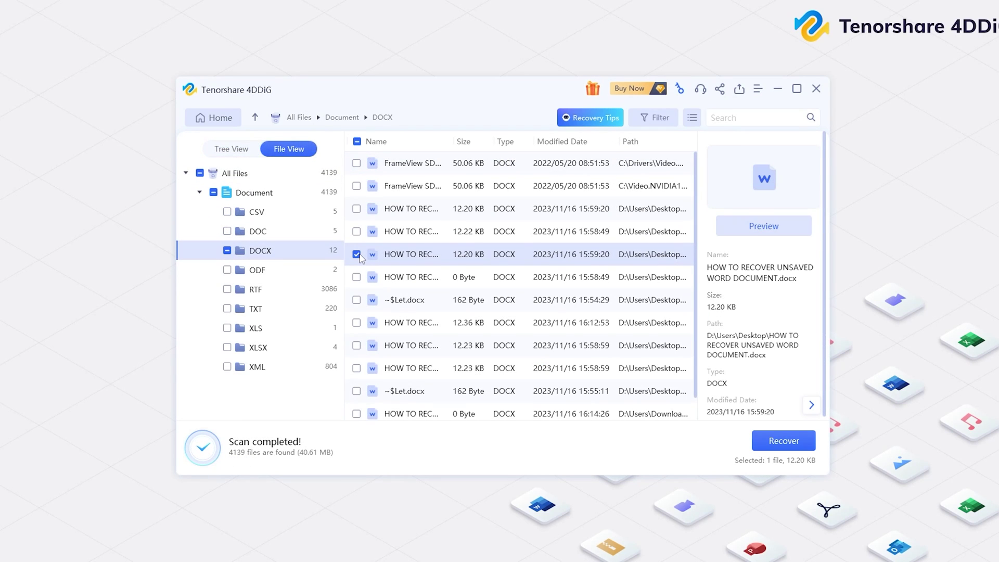
Step: Recover the checked DOCX file to the Desktop despite the same-partition warning, then view it
{"action": "left_click", "coordinate": [783, 442]}
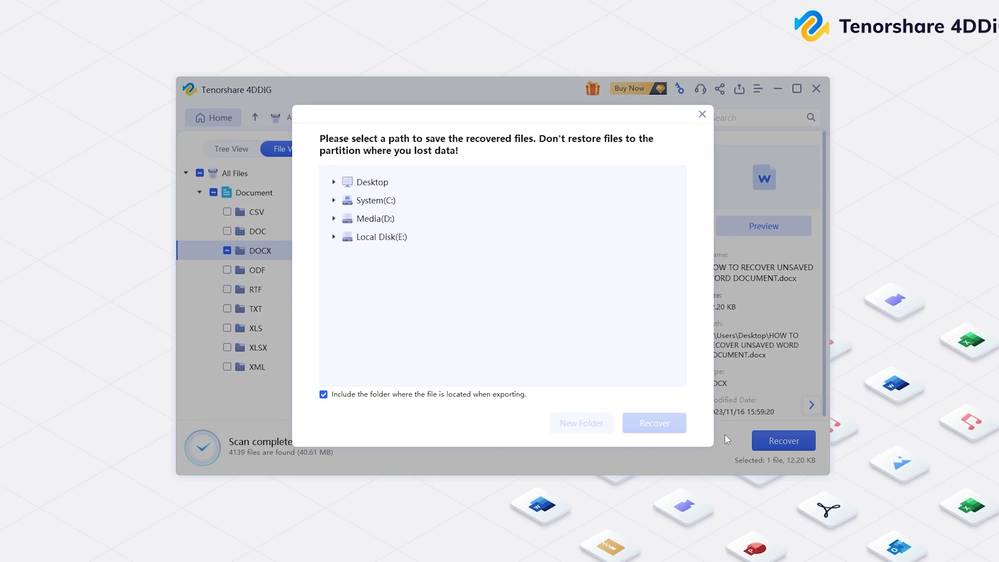
{"action": "left_click", "coordinate": [373, 186]}
{"action": "left_click", "coordinate": [674, 422]}
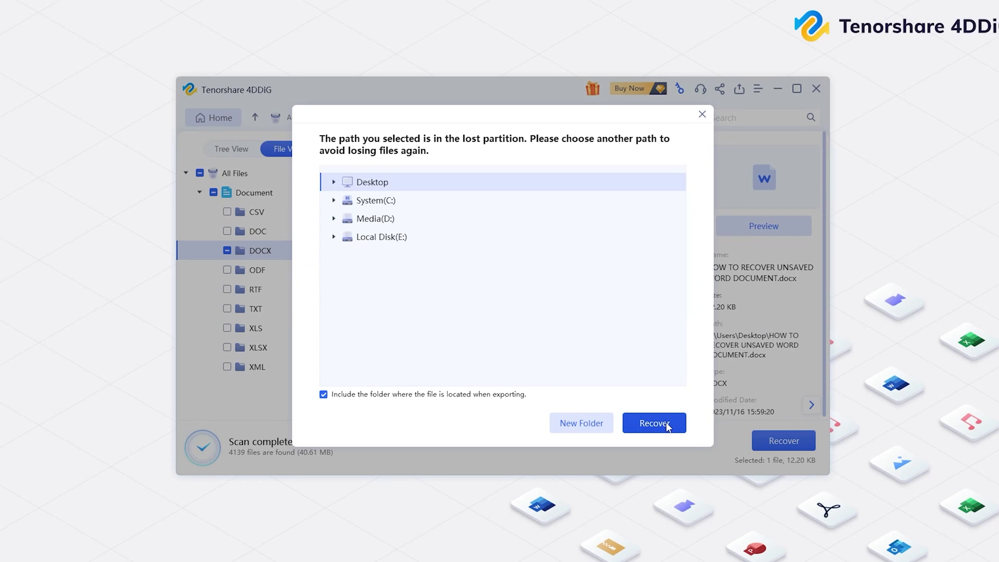
{"action": "left_click", "coordinate": [594, 303]}
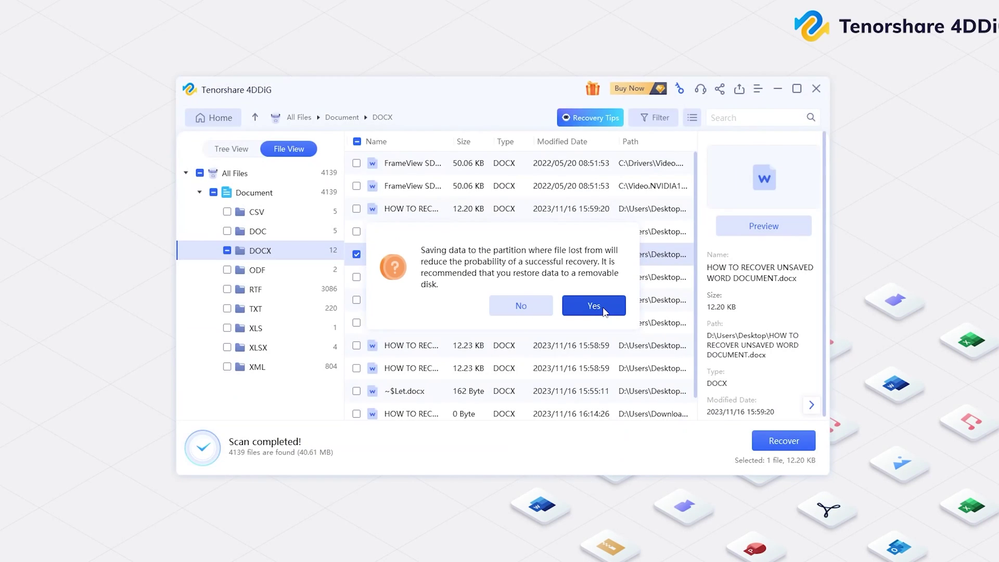
{"action": "left_click", "coordinate": [604, 309]}
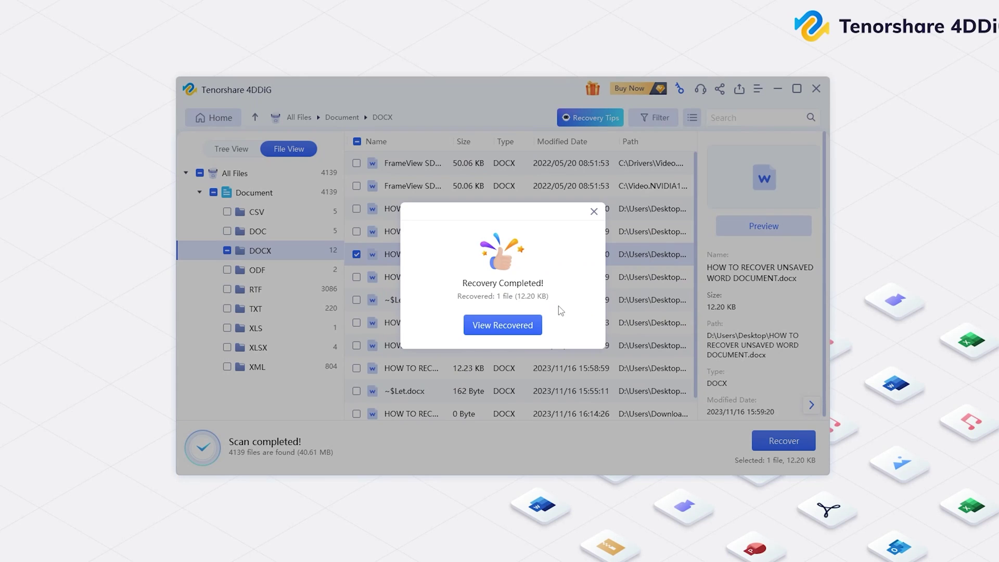
{"action": "left_click", "coordinate": [503, 325]}
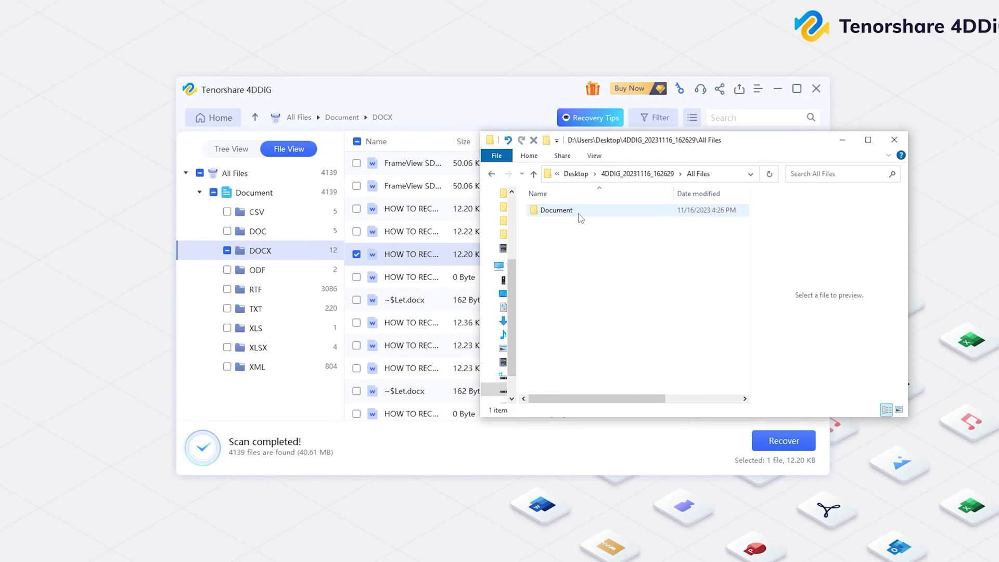
Step: Open HOW TO RECOVER UNSAVED WORD DOCUMENT in Word from the Document > DOCX folder
{"action": "double_click", "coordinate": [580, 215]}
{"action": "double_click", "coordinate": [564, 211]}
{"action": "left_click", "coordinate": [564, 211]}
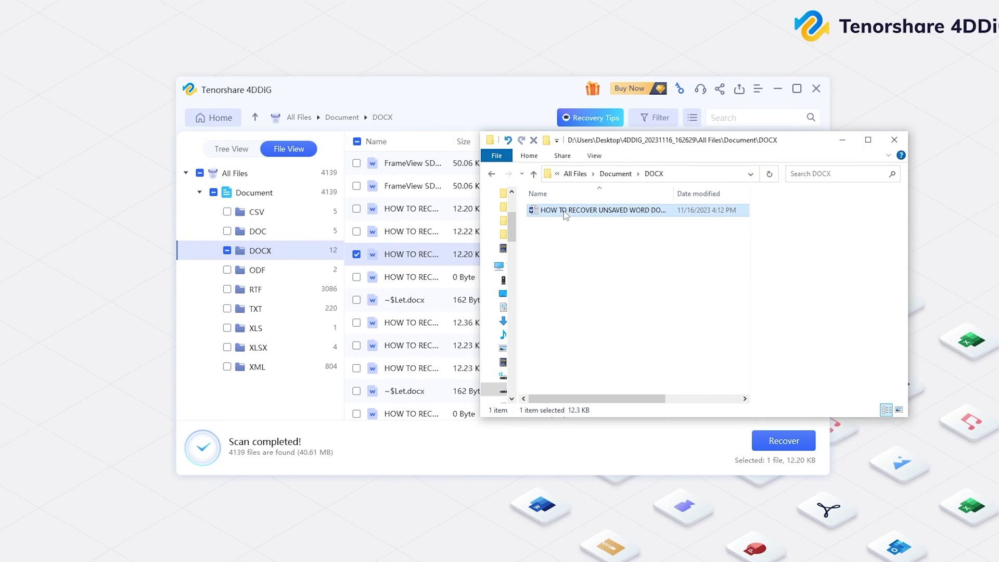
{"action": "double_click", "coordinate": [564, 211]}
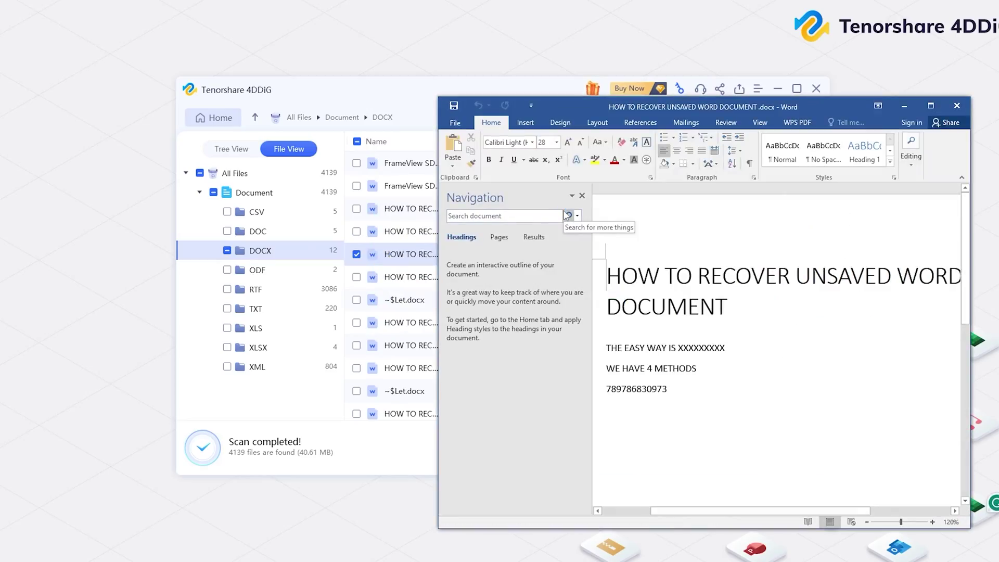